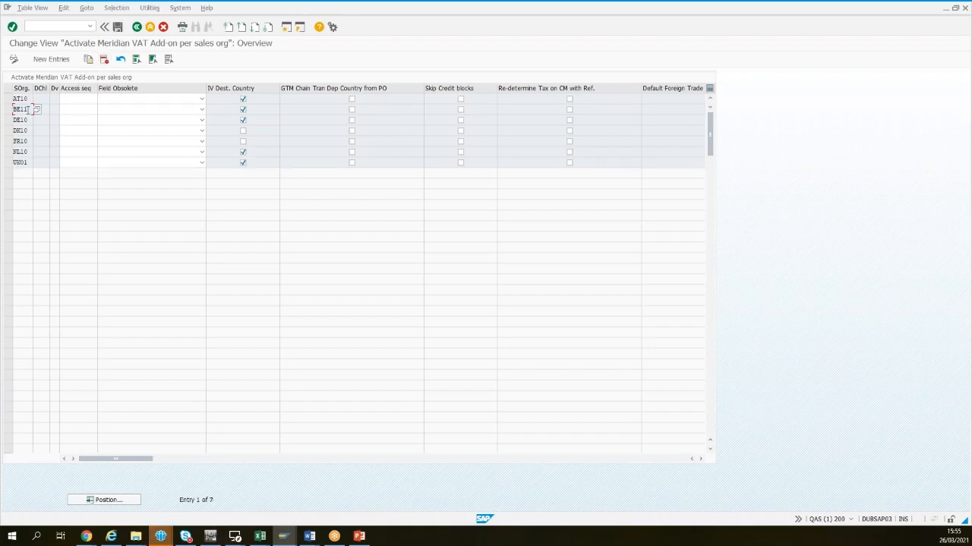
# Save the VAT Add-on activation table per sales organization and return to the SAP Easy Access screen.
pyautogui.click(118, 27)
pyautogui.click(149, 27)
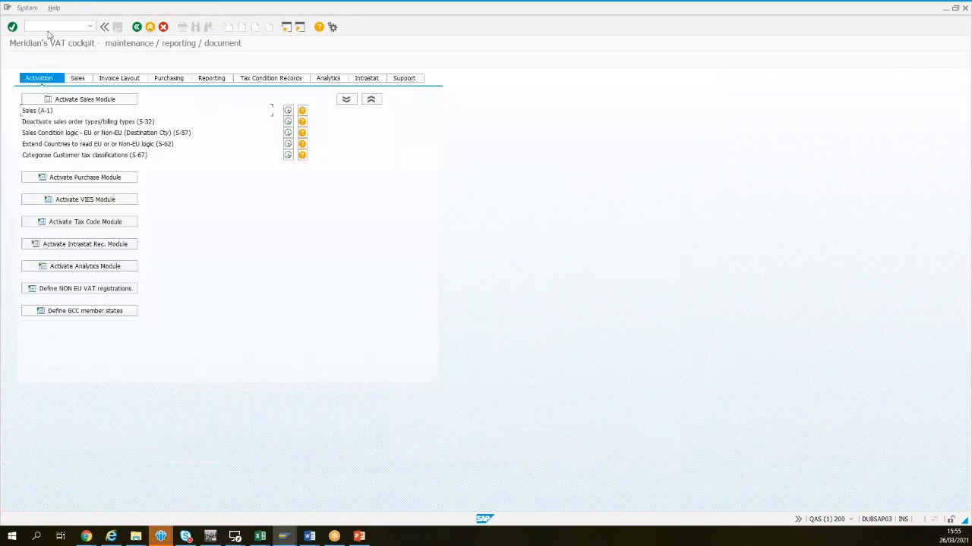
pyautogui.click(149, 27)
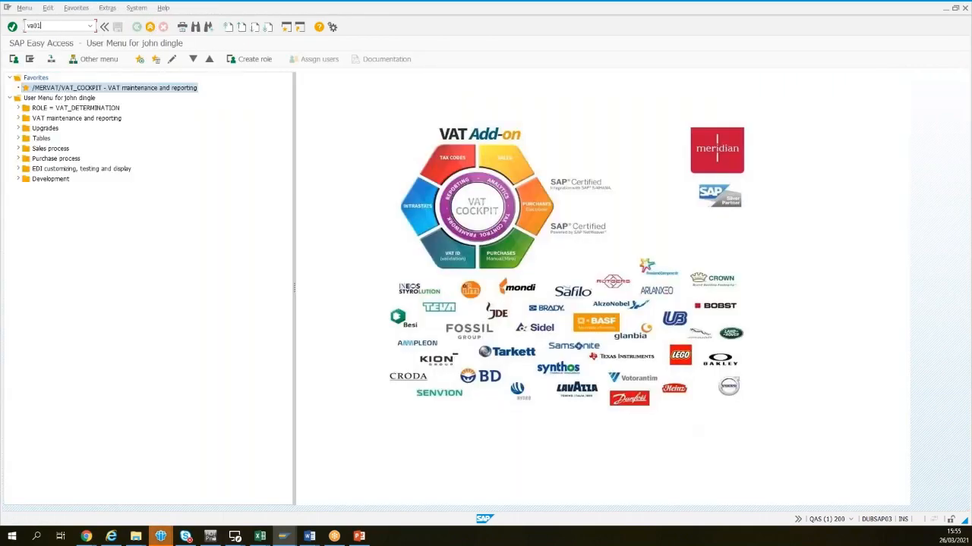
# Start transaction VA01 and open a standard order (OR) for sales organization BE10, distribution channel 10, division 01.
pyautogui.write('va01')
pyautogui.press('Return')
pyautogui.press('Return')
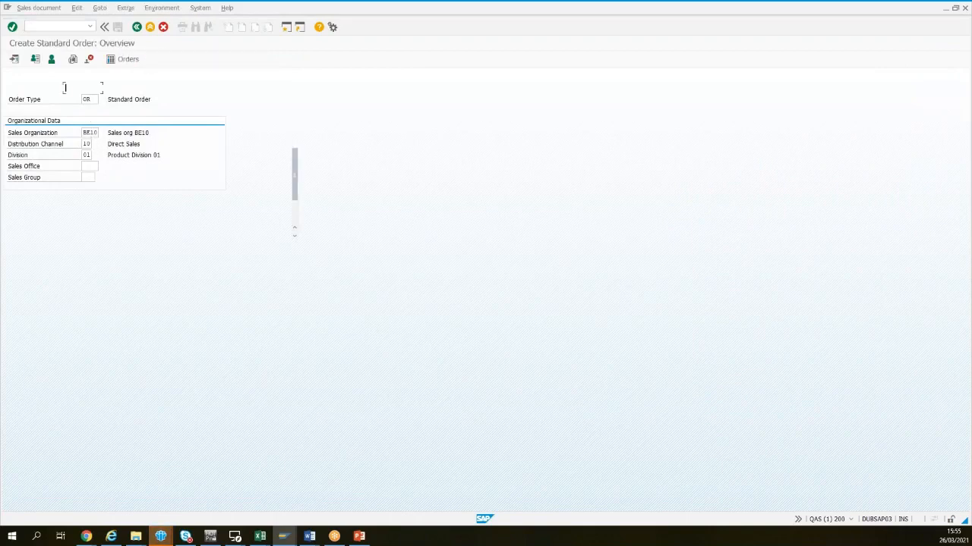
# Enter the Polish customer's number as both sold-to and ship-to party, and set the purchase order number to test.
pyautogui.click(80, 88)
pyautogui.click(79, 98)
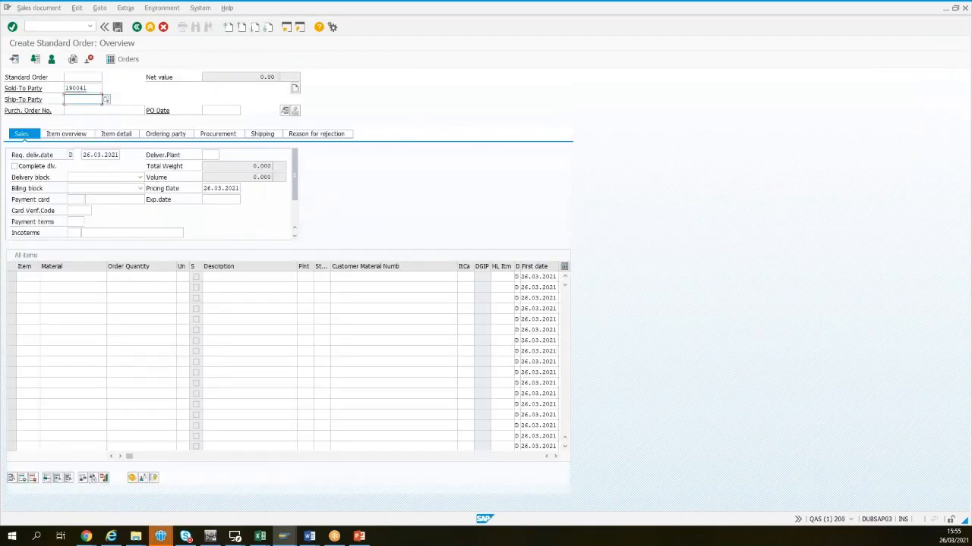
pyautogui.click(81, 100)
pyautogui.click(79, 106)
pyautogui.click(81, 110)
pyautogui.click(79, 120)
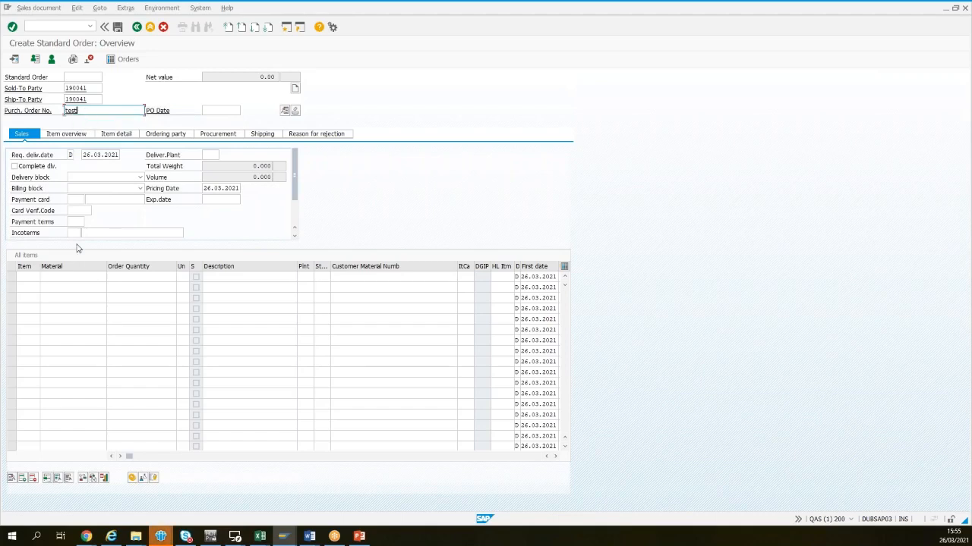
# Add an order item for material MERIDIANGOODS with quantity 1, plant DE10 and storage location 1040.
pyautogui.click(66, 278)
pyautogui.click(68, 286)
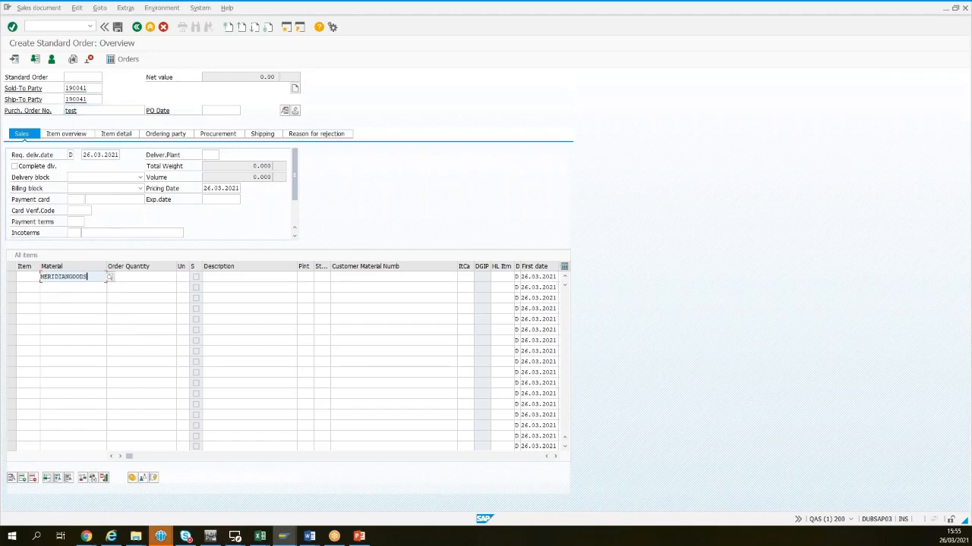
pyautogui.click(161, 277)
pyautogui.click(162, 288)
pyautogui.click(310, 278)
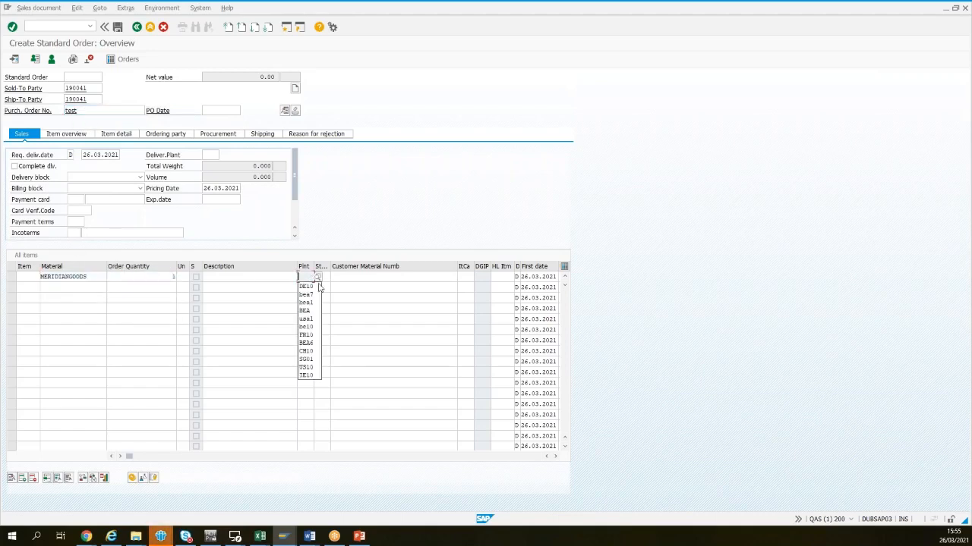
pyautogui.click(308, 287)
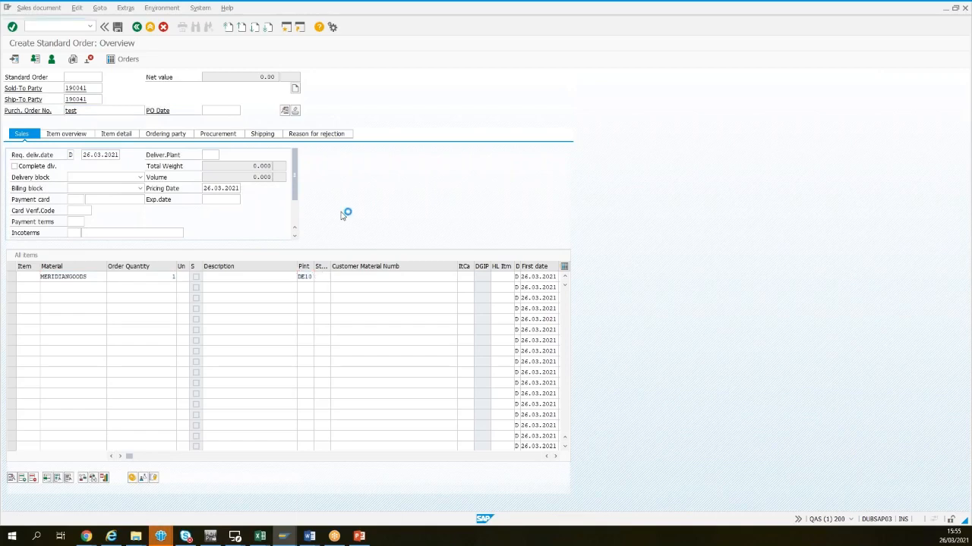
pyautogui.press('Return')
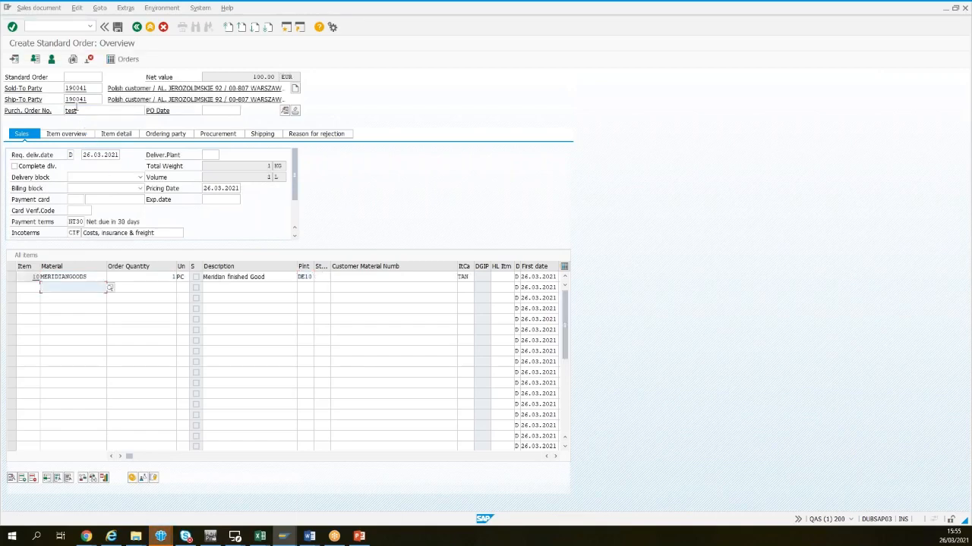
pyautogui.click(321, 277)
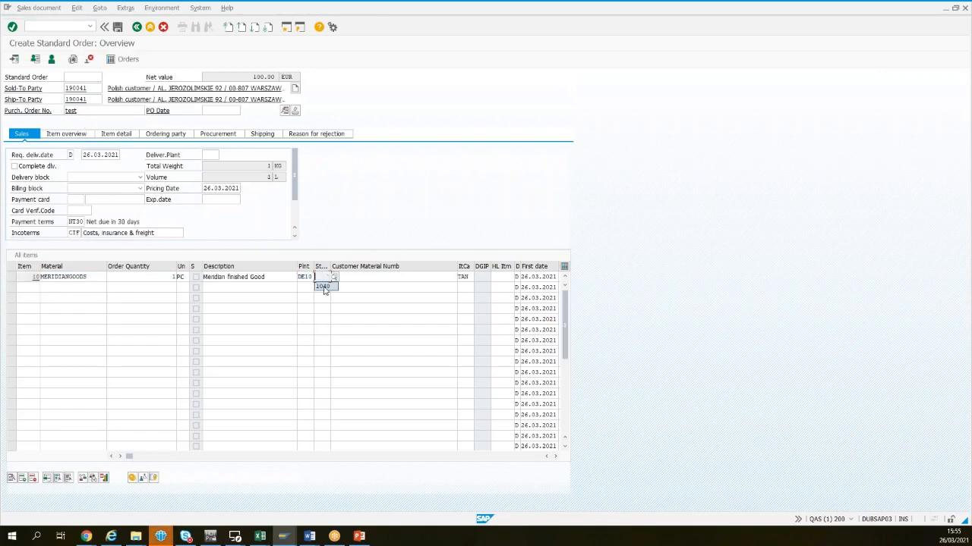
pyautogui.click(322, 287)
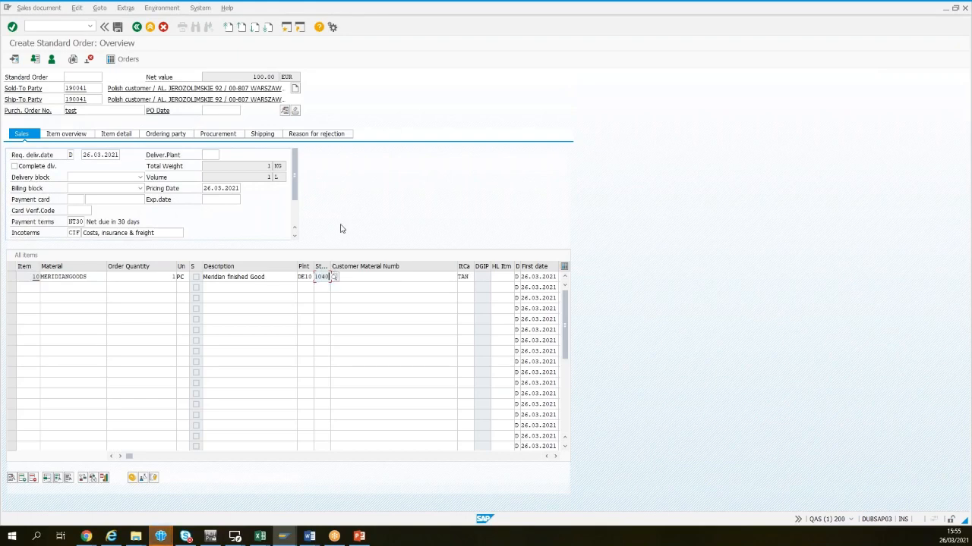
# Examine the tax departure and destination country fields in the order header's billing data, and return to the overview.
pyautogui.click(285, 111)
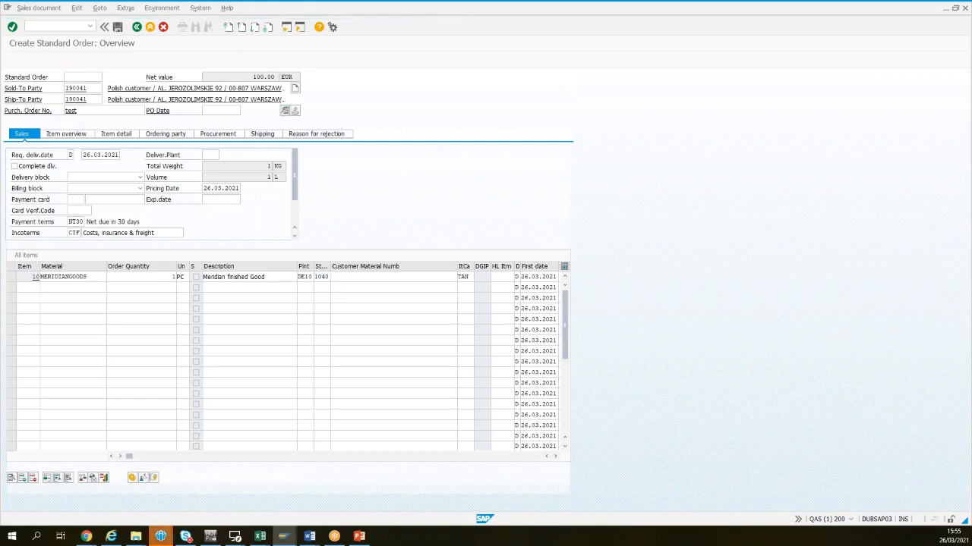
pyautogui.click(105, 112)
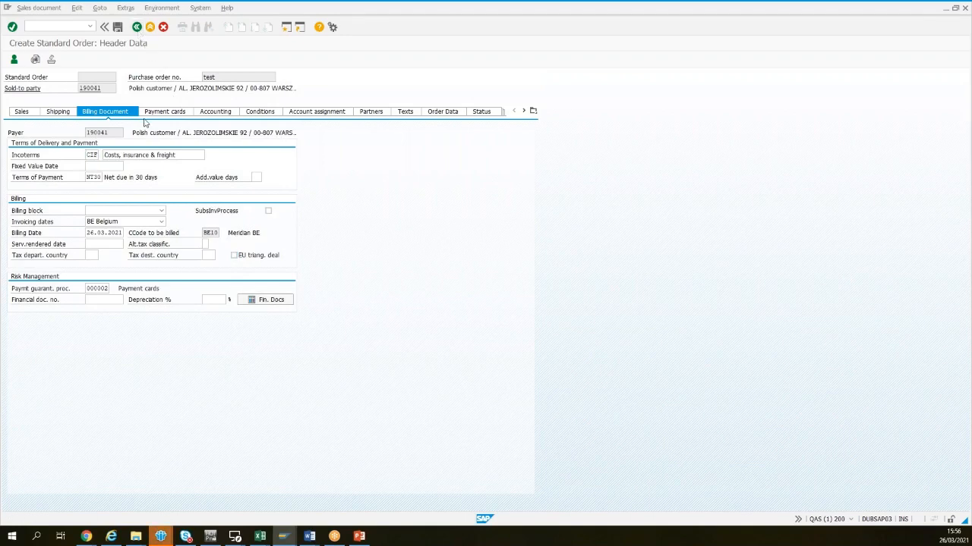
pyautogui.press('F3')
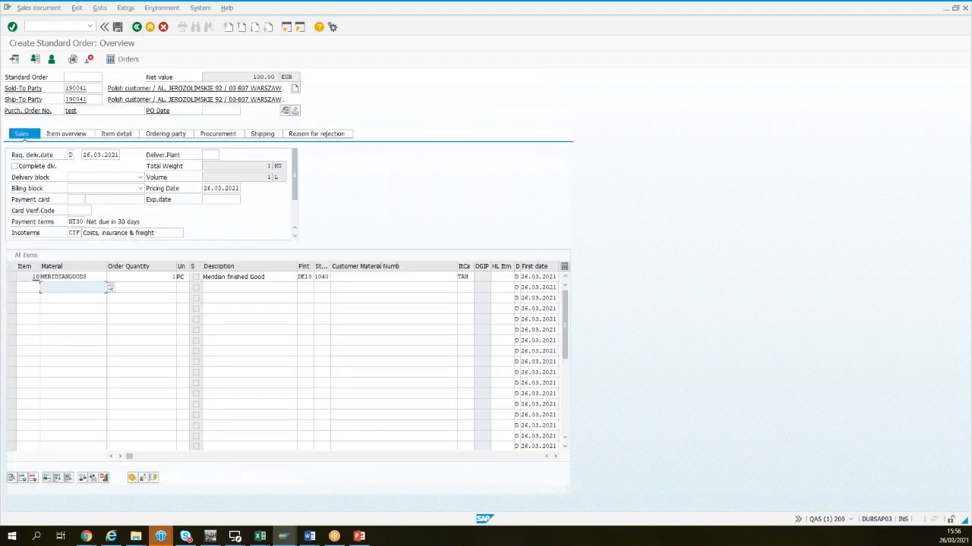
# Open item 10's pricing conditions and examine access 010 (Export Taxes) of the ZWST output tax in the pricing analysis.
pyautogui.click(11, 277)
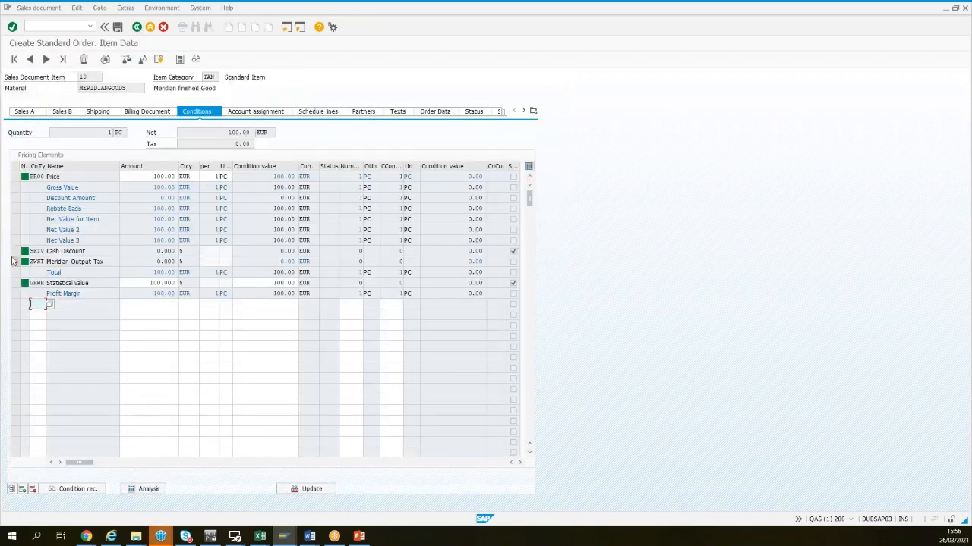
pyautogui.click(12, 261)
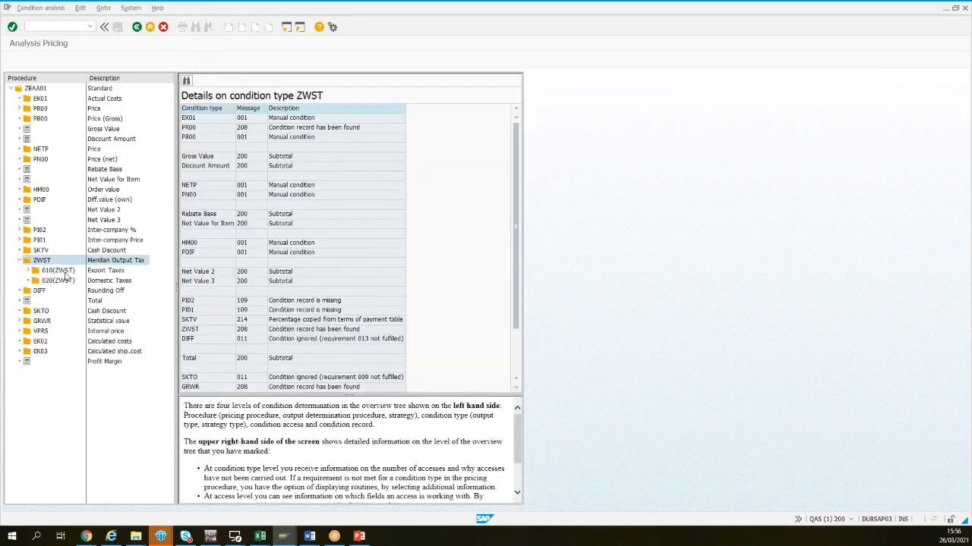
pyautogui.doubleClick(57, 271)
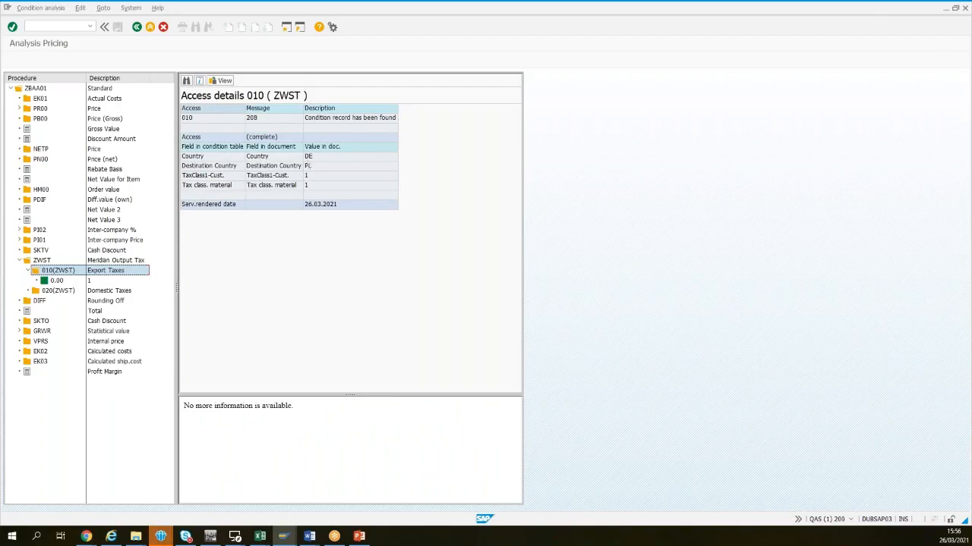
# Switch to PowerPoint and compare the Case 1 triangular flow slide with the pricing analysis, moving the presentation window off the analysis.
pyautogui.click(359, 536)
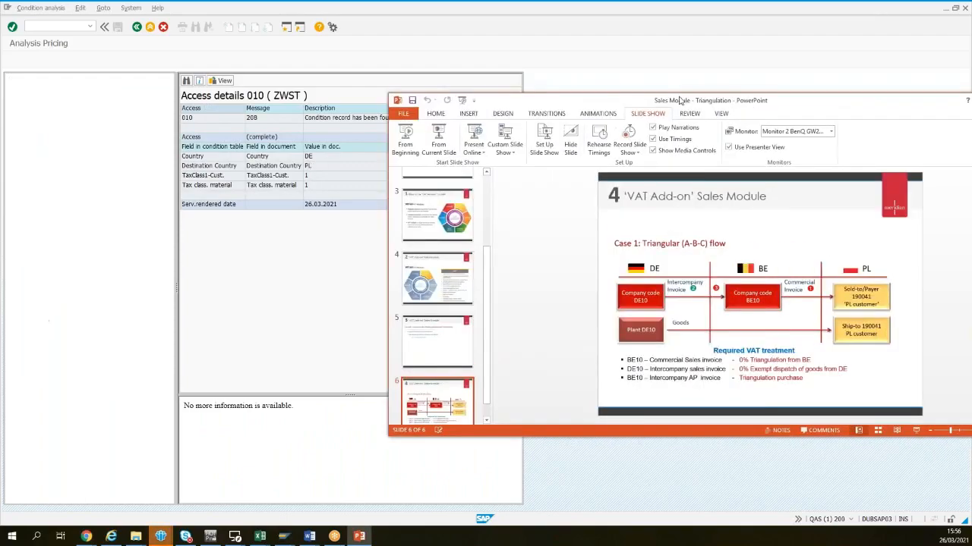
pyautogui.moveTo(615, 103); pyautogui.dragTo(571, 105)
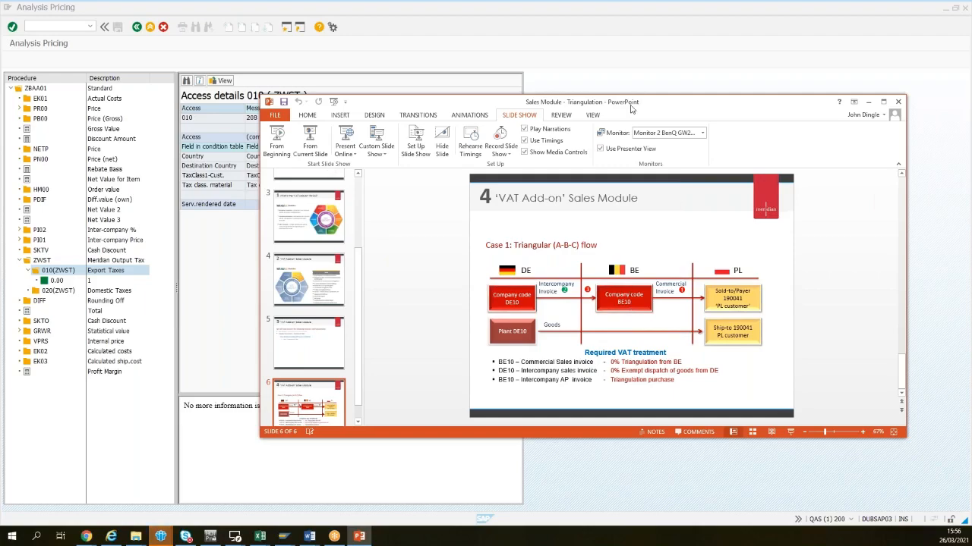
pyautogui.moveTo(630, 104); pyautogui.dragTo(587, 218)
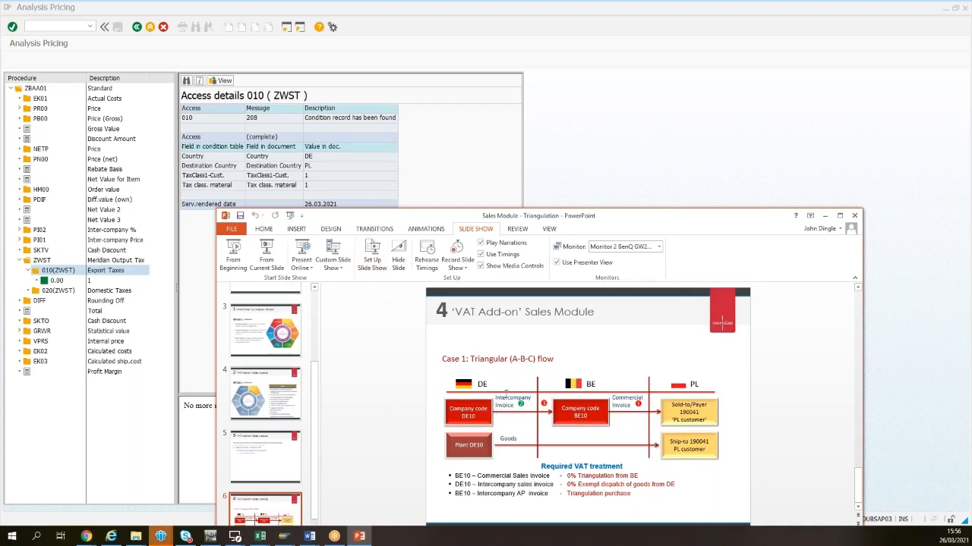
pyautogui.moveTo(674, 220); pyautogui.dragTo(971, 222)
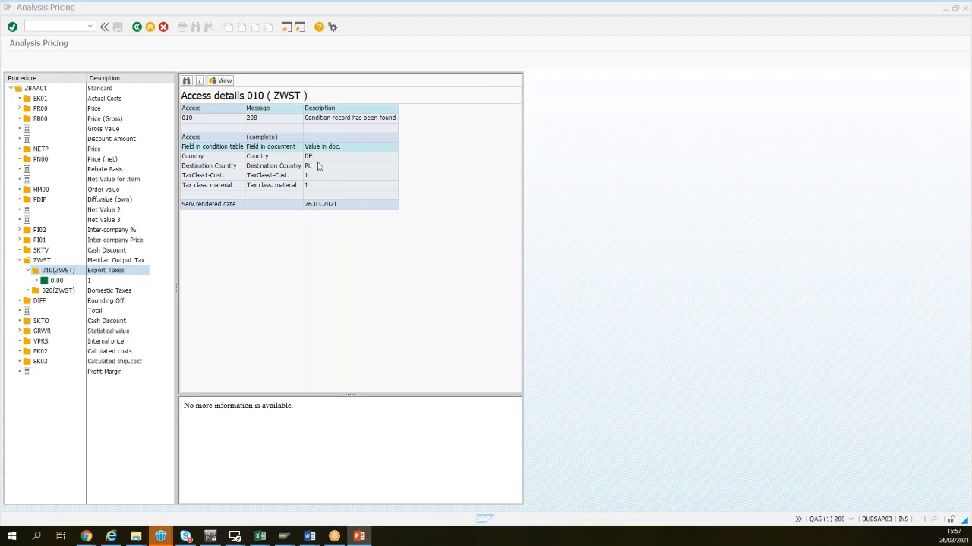
# Leave the pricing analysis and exit the sales order without saving it.
pyautogui.click(150, 28)
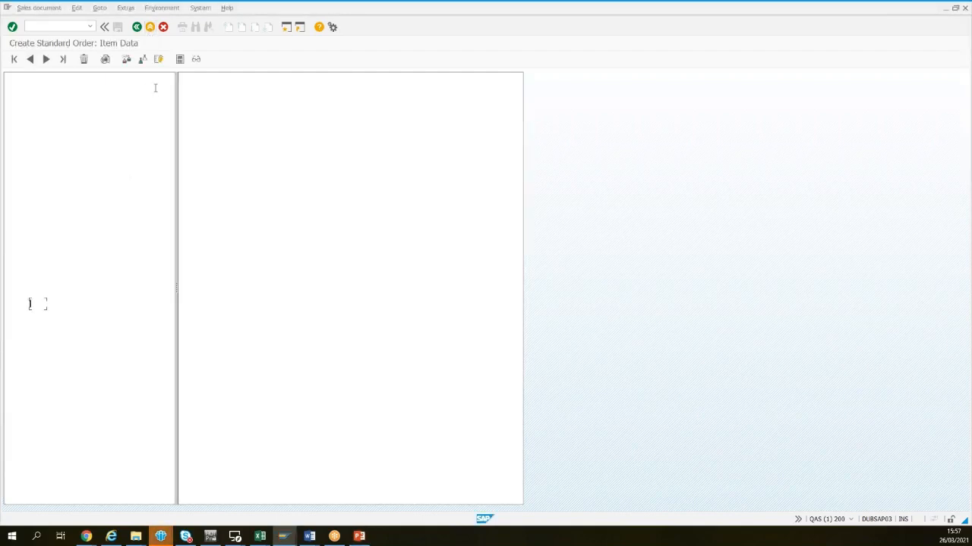
pyautogui.click(150, 27)
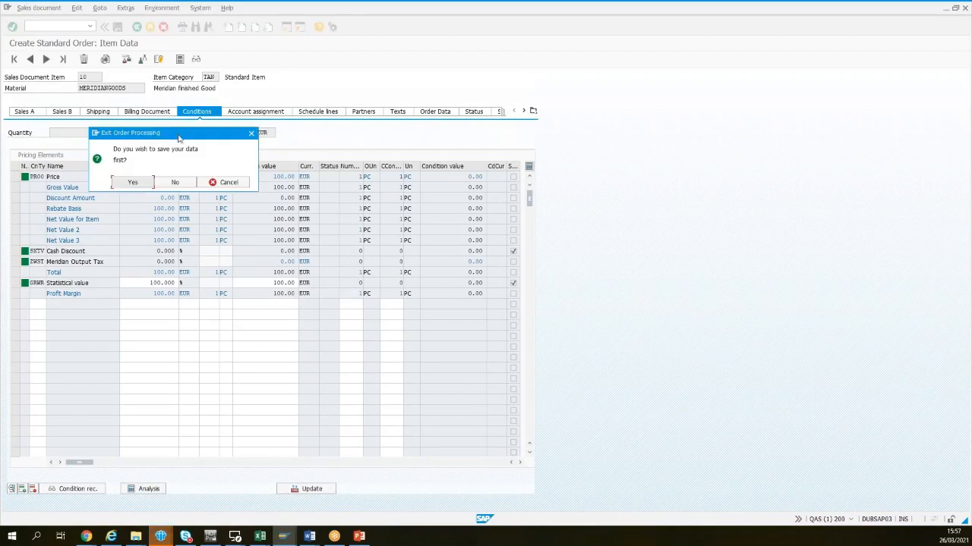
pyautogui.click(189, 182)
# Open the Sales (A-1) activation table from Meridian's VAT cockpit.
pyautogui.doubleClick(140, 89)
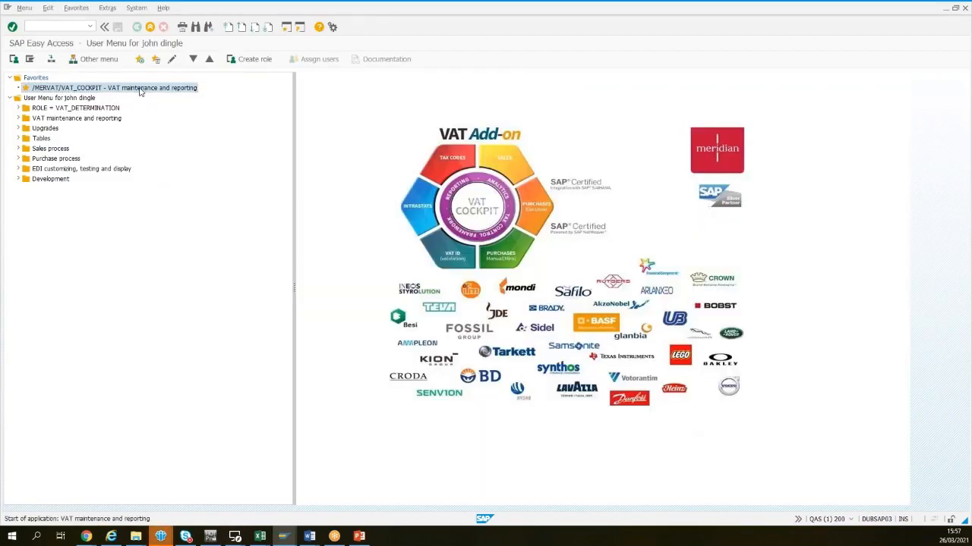
pyautogui.click(91, 103)
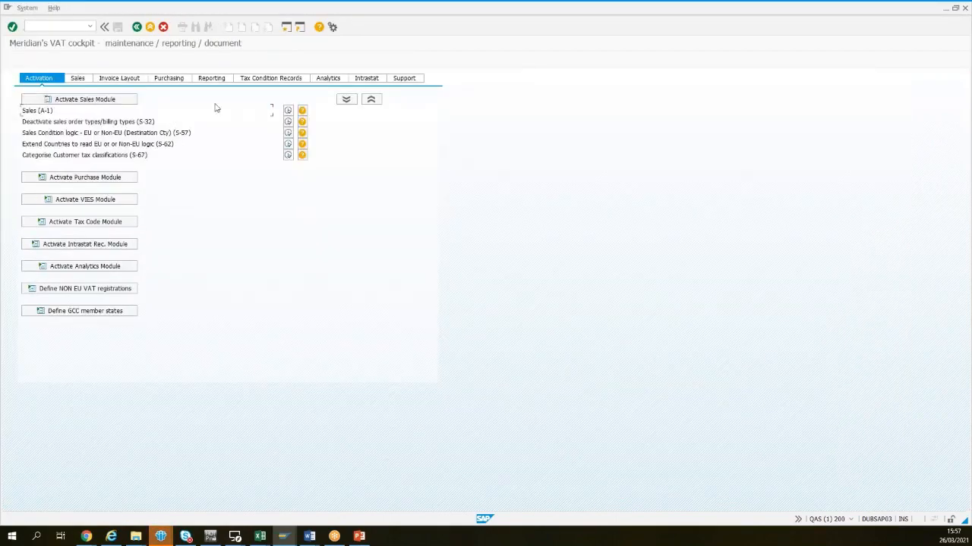
pyautogui.click(288, 111)
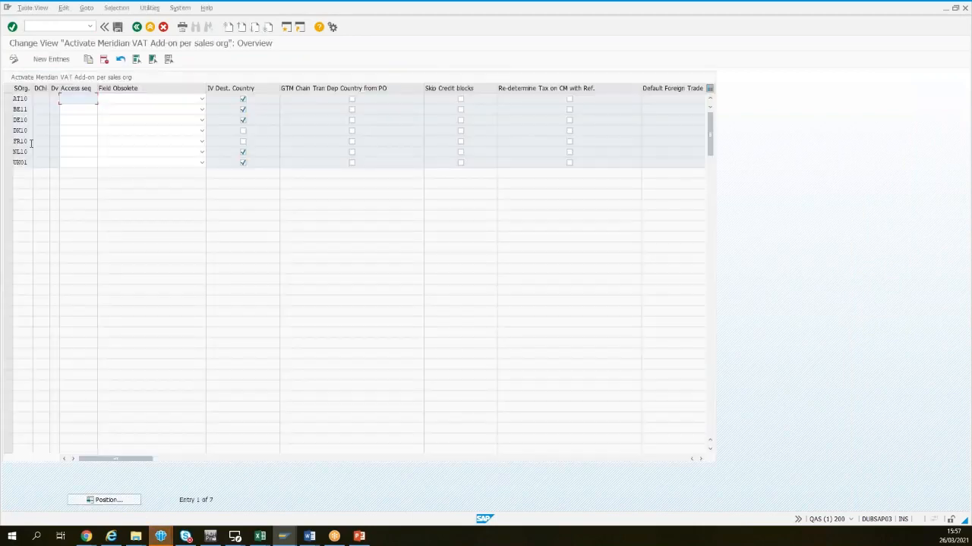
# Add a new activation entry for sales organization BE10 with IV Dest. Country enabled, and save it.
pyautogui.click(51, 59)
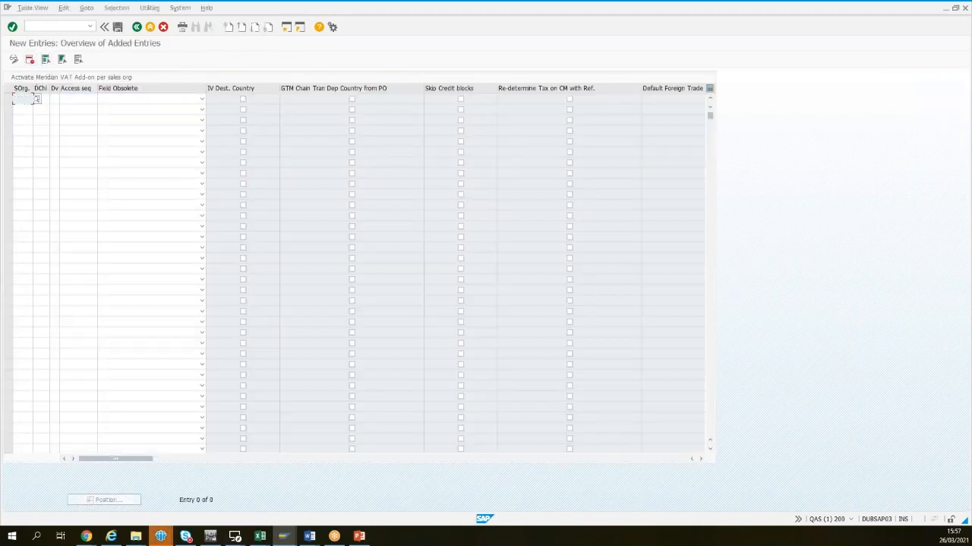
pyautogui.write('be')
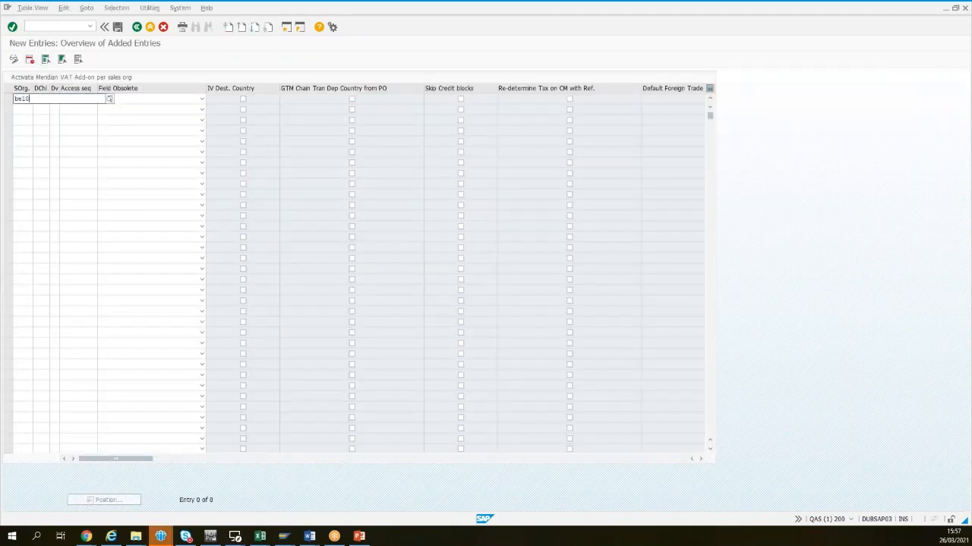
pyautogui.write('10')
pyautogui.click(28, 119)
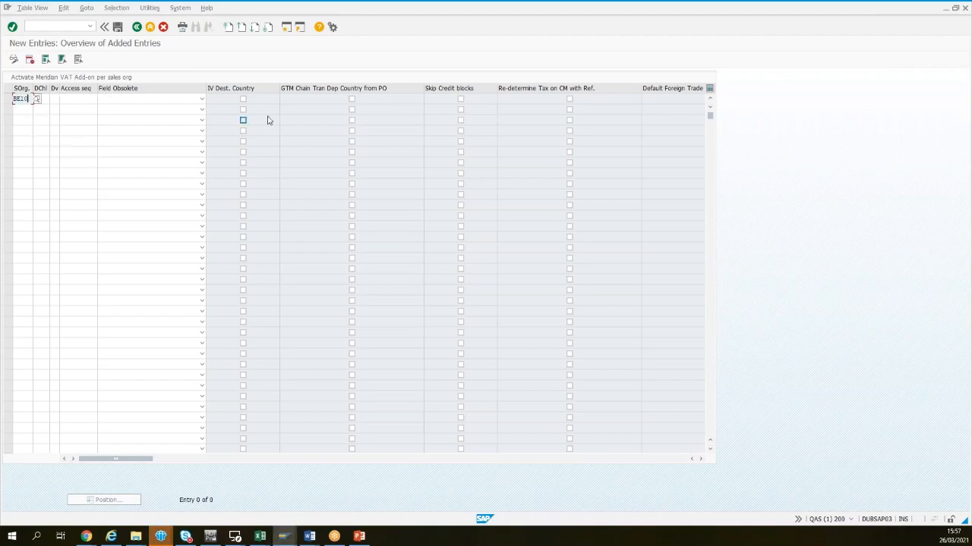
pyautogui.click(243, 99)
pyautogui.click(118, 26)
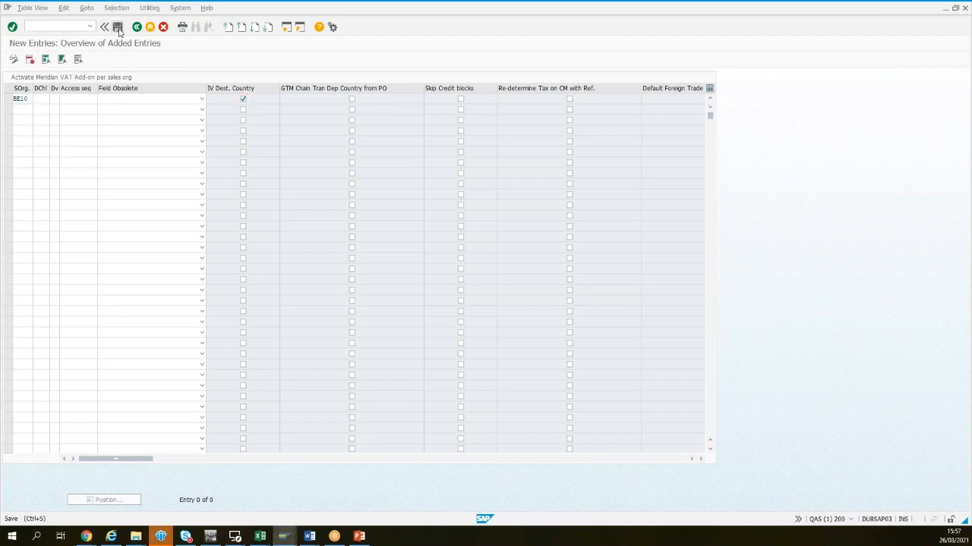
# Leave the VAT cockpit and start another standard order for sales organization BE10 with transaction VA01.
pyautogui.click(150, 28)
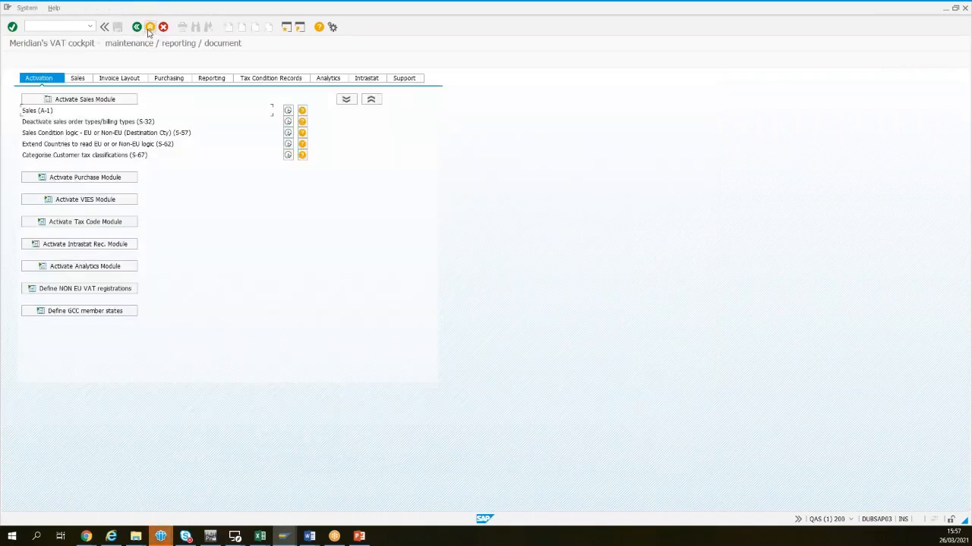
pyautogui.click(150, 28)
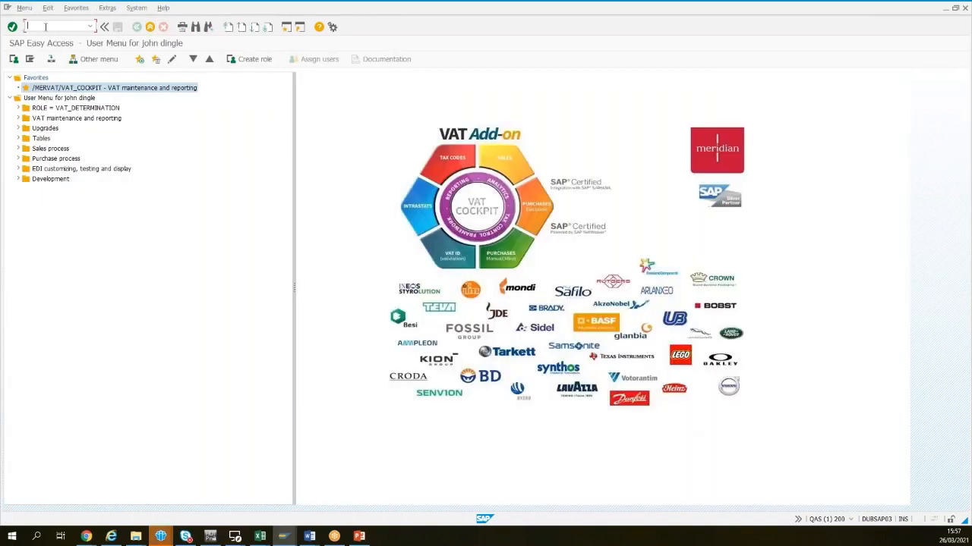
pyautogui.press('Return')
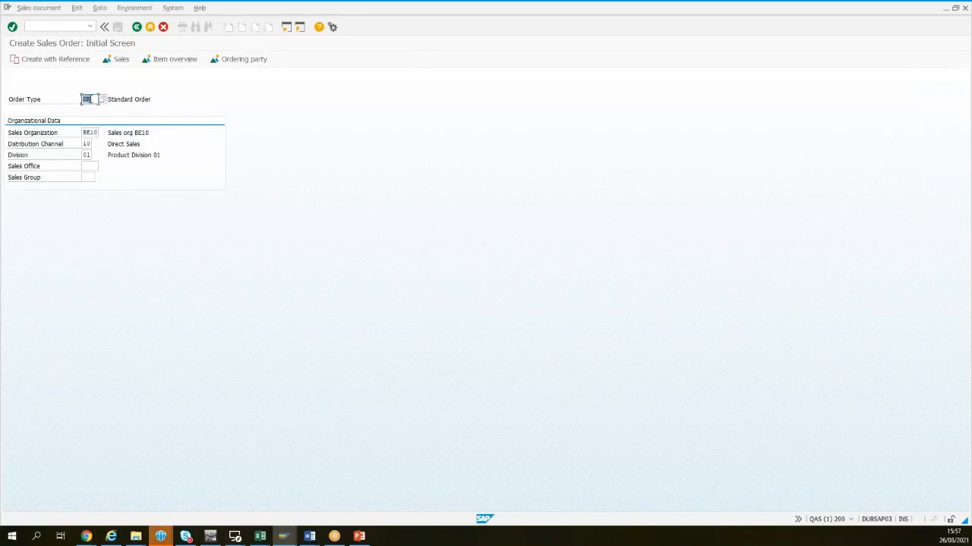
pyautogui.press('Return')
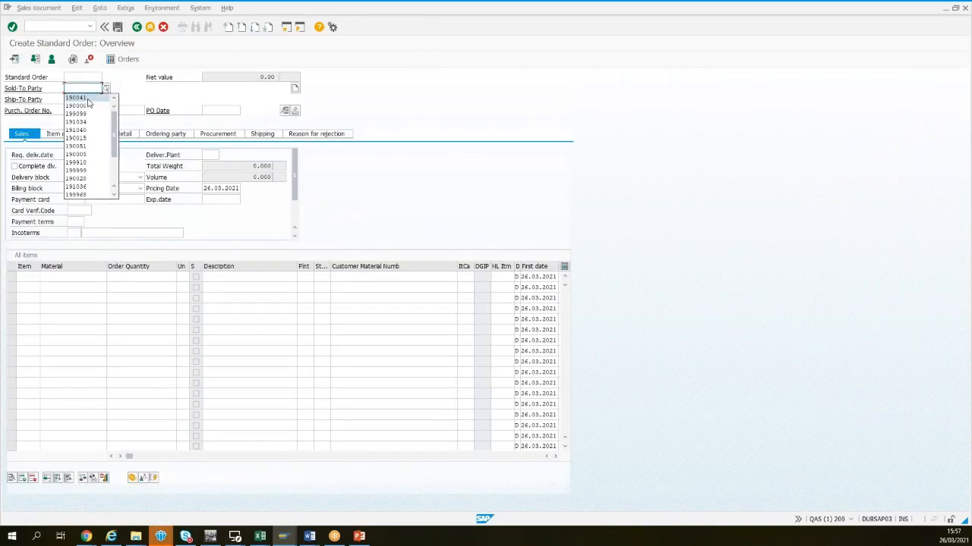
# Enter the Polish customer as sold-to and ship-to party and set the purchase order number to "test".
pyautogui.click(80, 97)
pyautogui.click(81, 108)
pyautogui.click(80, 111)
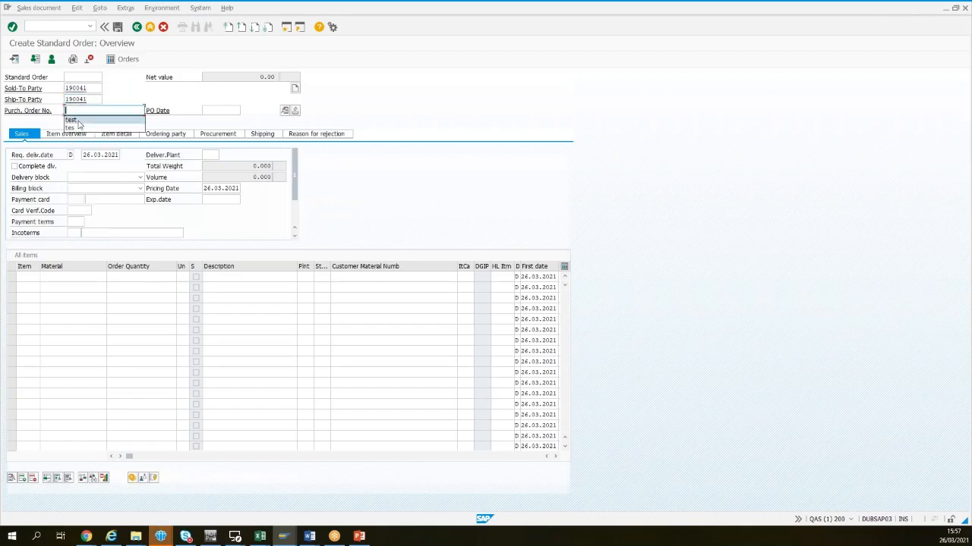
pyautogui.click(76, 120)
# Add an item for material MERIDIANGOODS with quantity 1, plant DE10 and storage location 1040, and confirm the entries.
pyautogui.click(52, 278)
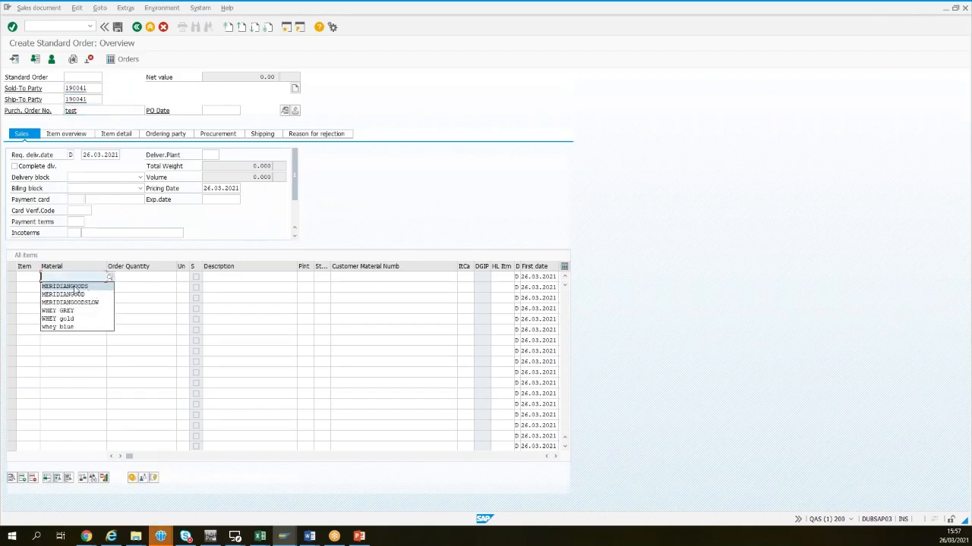
pyautogui.click(74, 283)
pyautogui.click(149, 278)
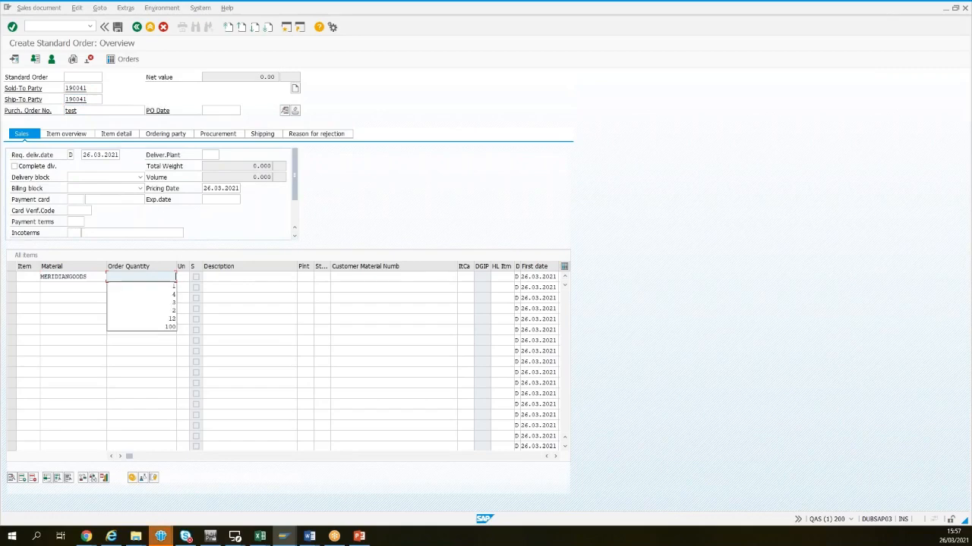
pyautogui.click(168, 284)
pyautogui.click(313, 277)
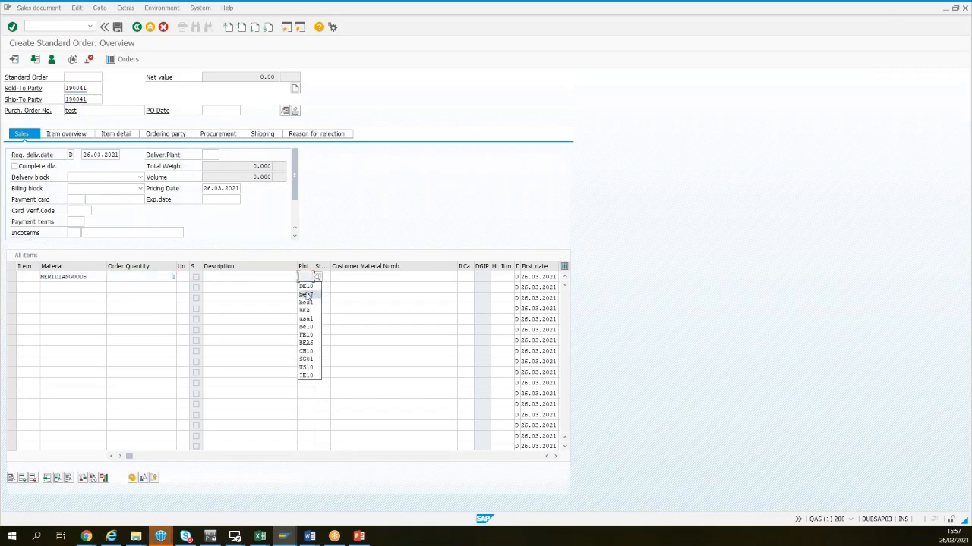
pyautogui.click(311, 284)
pyautogui.click(326, 278)
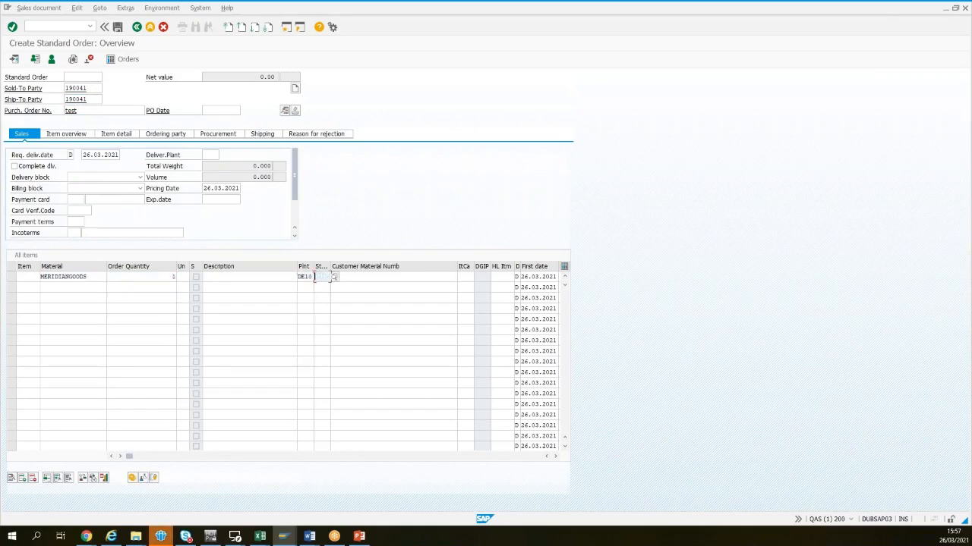
pyautogui.click(322, 285)
pyautogui.press('Return')
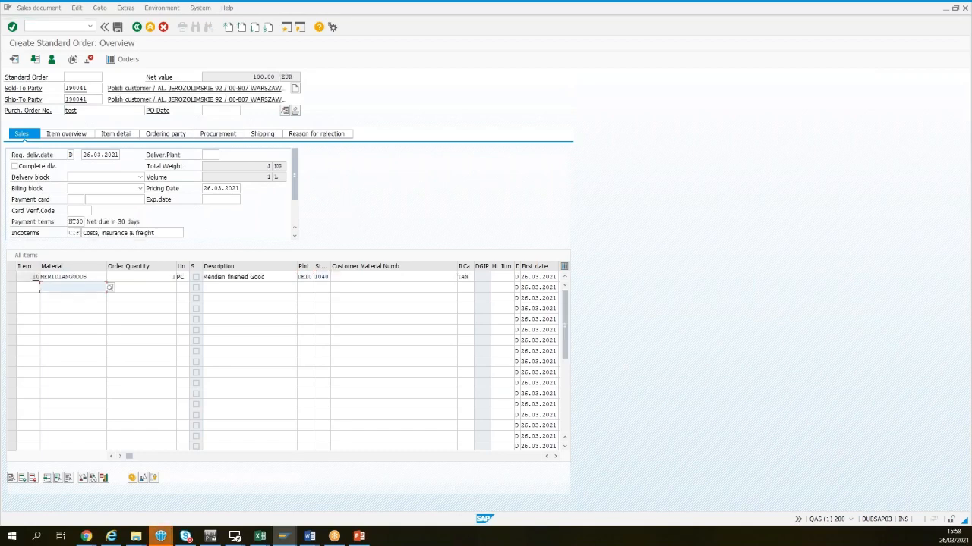
# Review the EU triangular deal indicator in the order header's billing data, and return to the order overview.
pyautogui.click(12, 277)
pyautogui.click(285, 111)
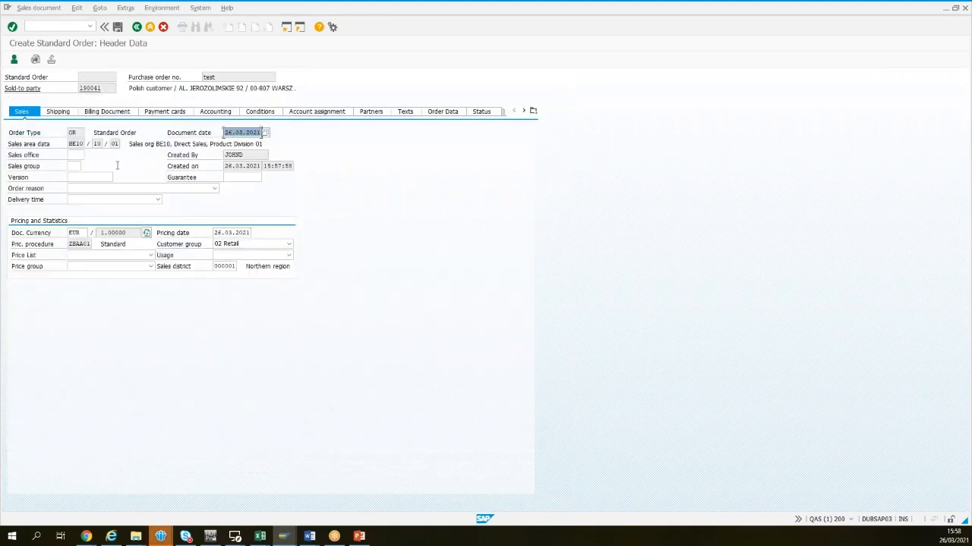
pyautogui.click(124, 112)
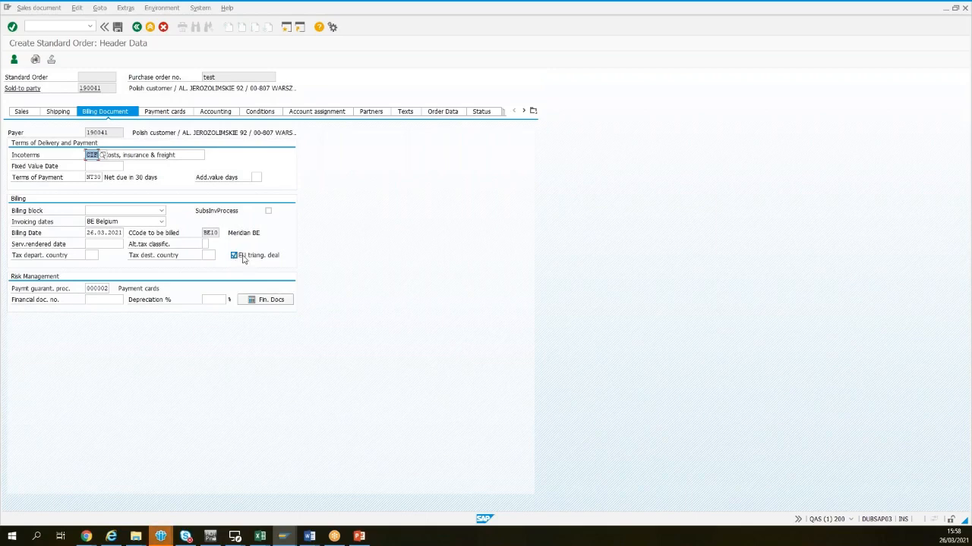
pyautogui.click(137, 29)
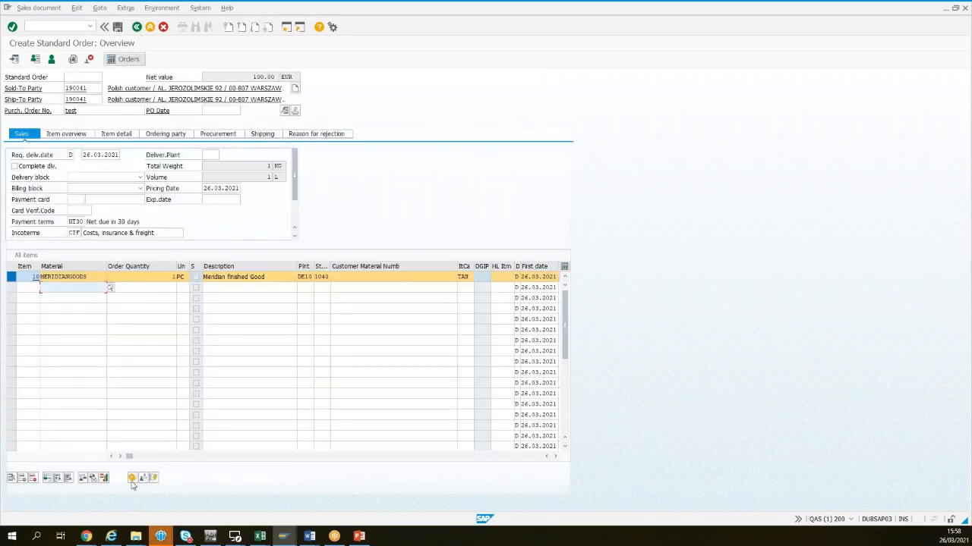
# Analyse the item's pricing for output tax condition ZWST, examine the Export Taxes access details, and return to the order overview.
pyautogui.click(133, 478)
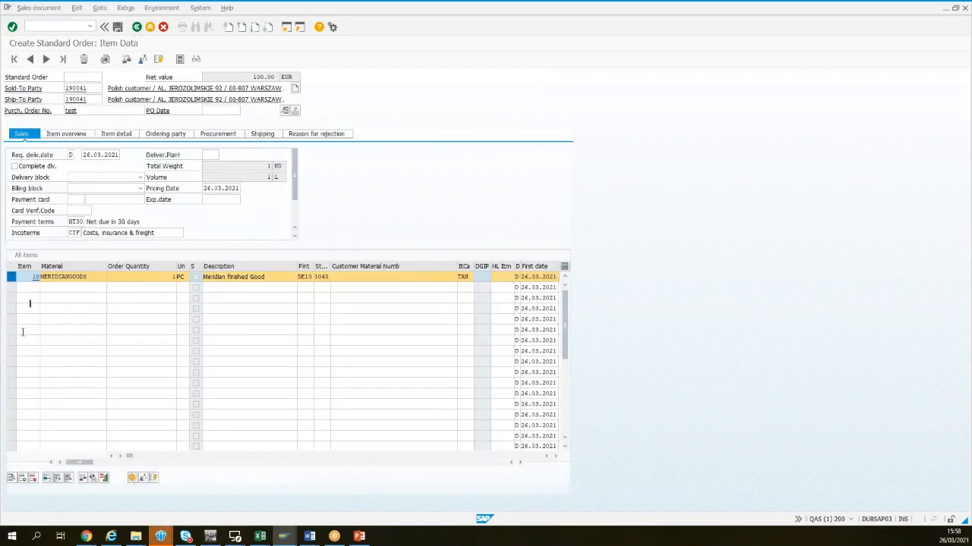
pyautogui.click(14, 261)
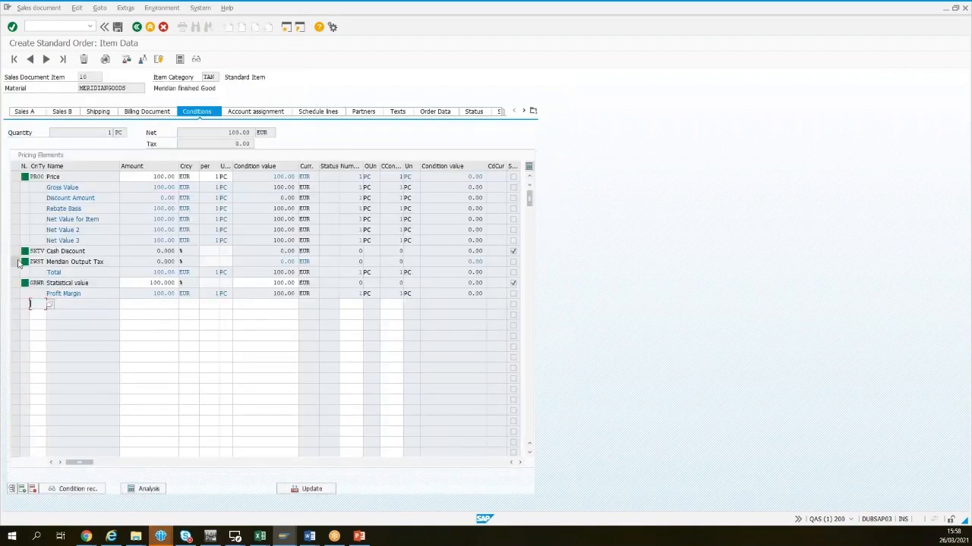
pyautogui.click(148, 490)
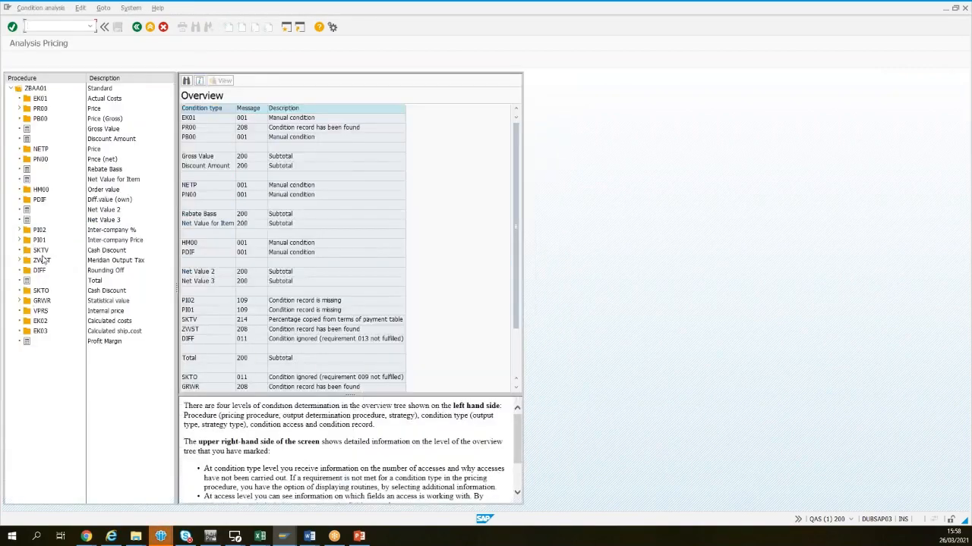
pyautogui.click(42, 261)
pyautogui.click(50, 271)
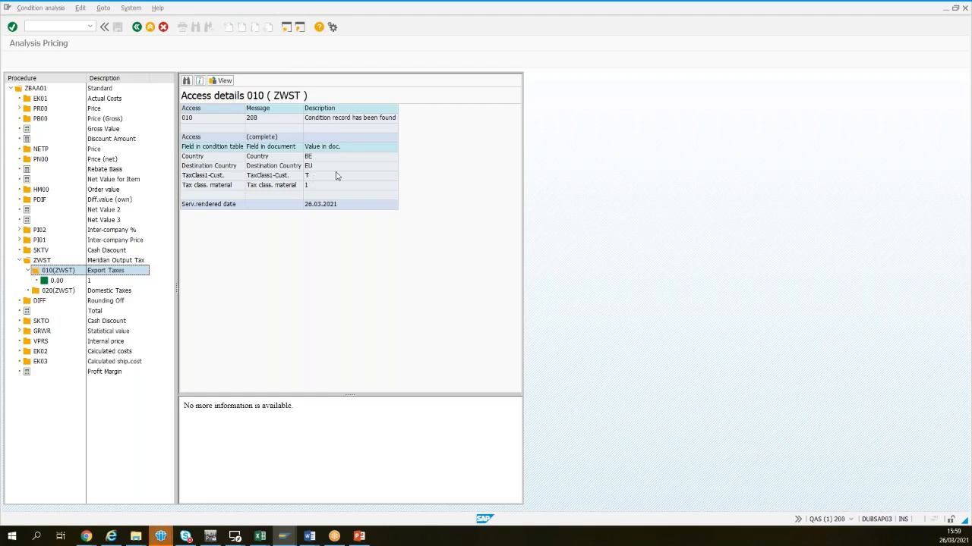
pyautogui.click(136, 26)
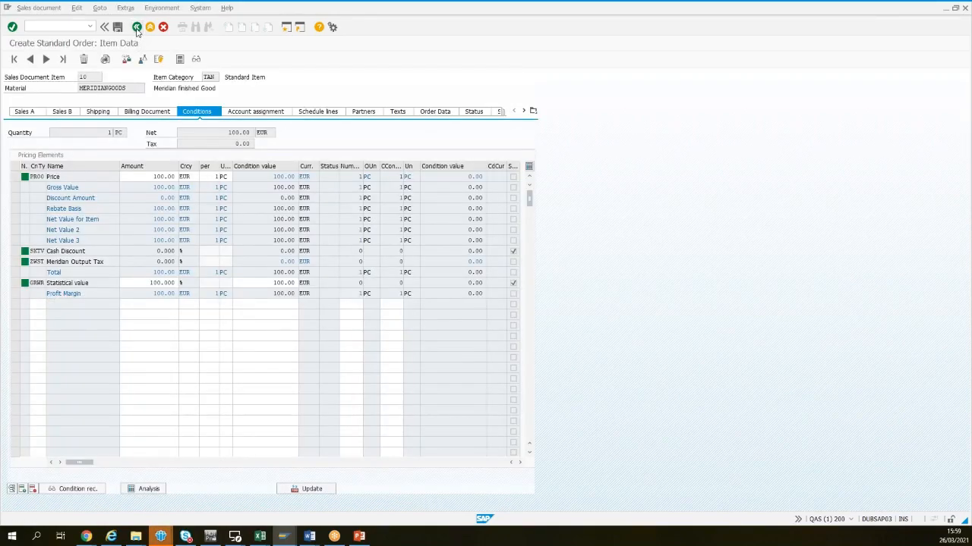
pyautogui.click(137, 29)
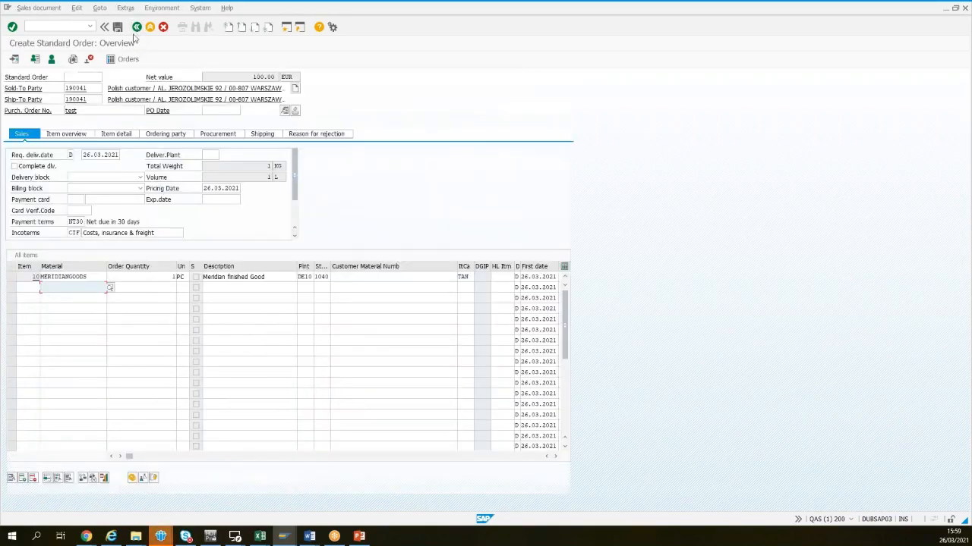
# Change the ship-to party to the Luxembourg customer and work through the route, tax and plant redetermination dialogs.
pyautogui.doubleClick(75, 99)
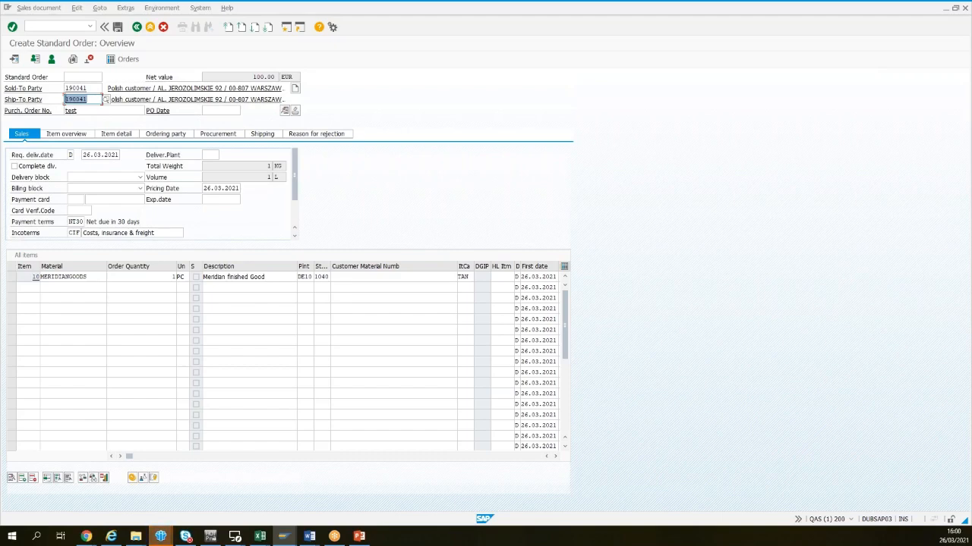
pyautogui.press('Delete')
pyautogui.write('19')
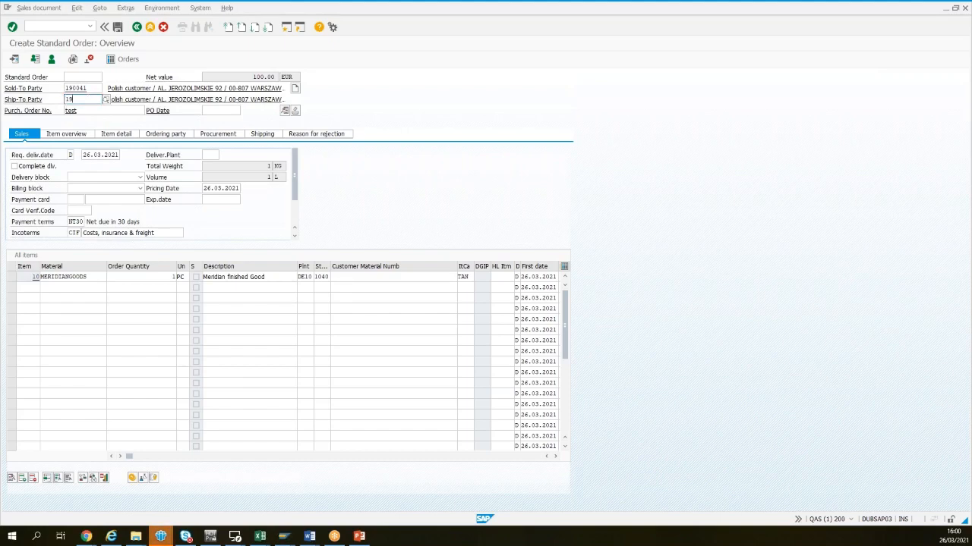
pyautogui.write('000')
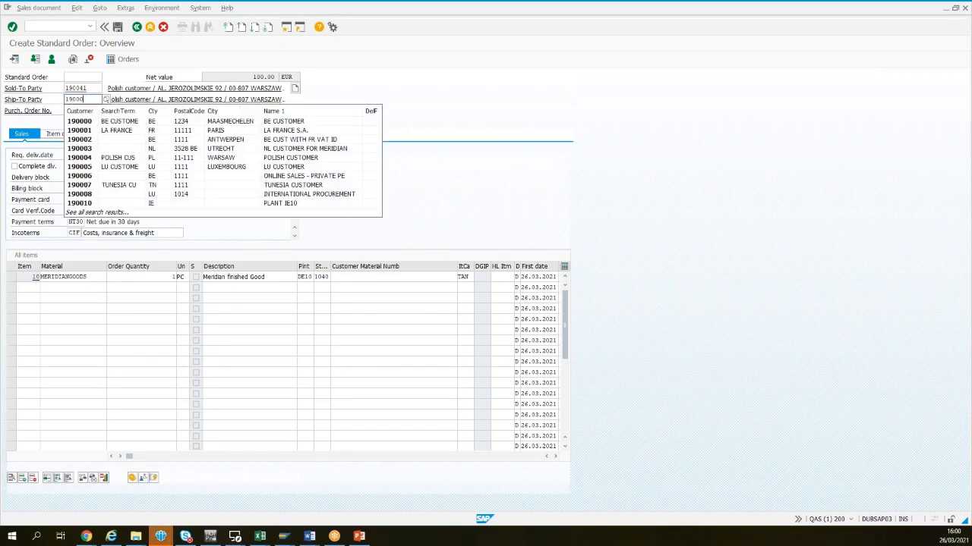
pyautogui.click(88, 167)
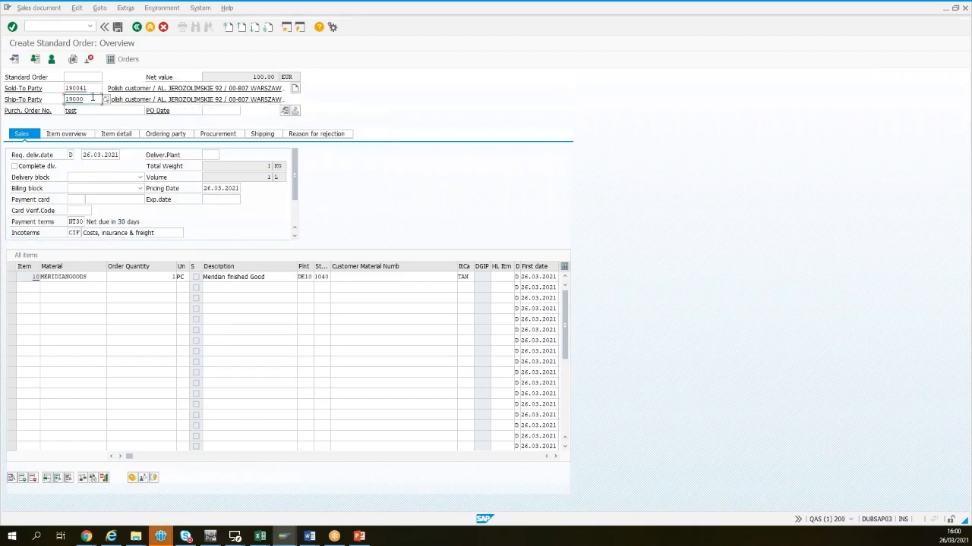
pyautogui.write('5')
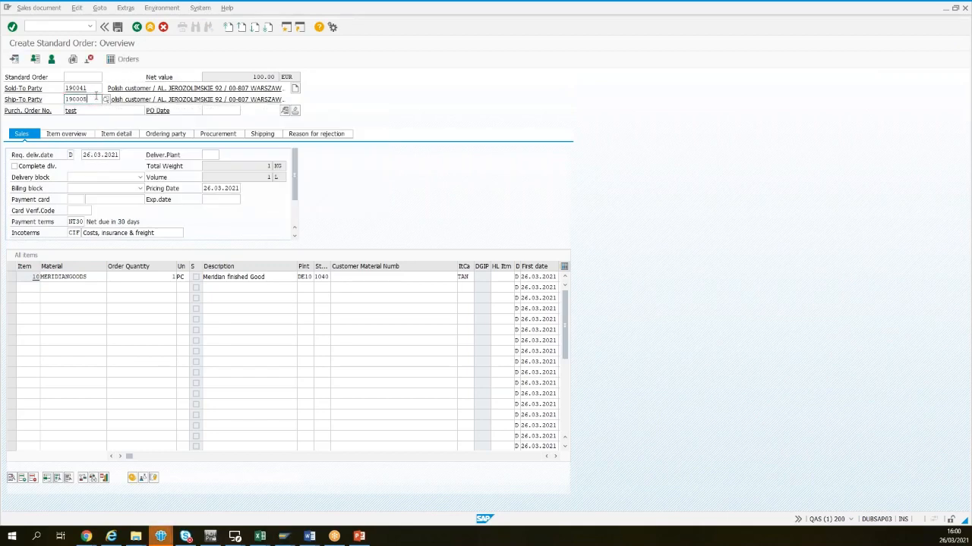
pyautogui.press('Return')
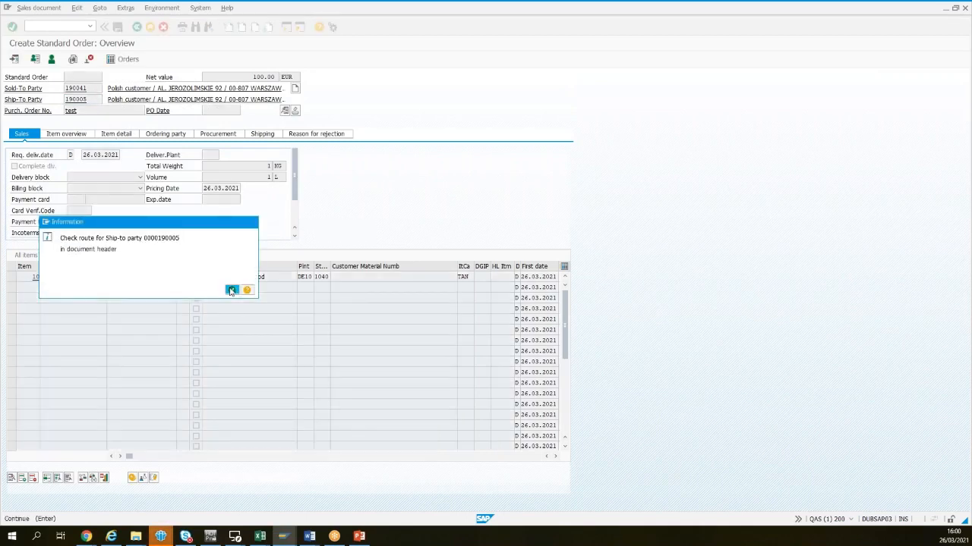
pyautogui.click(230, 292)
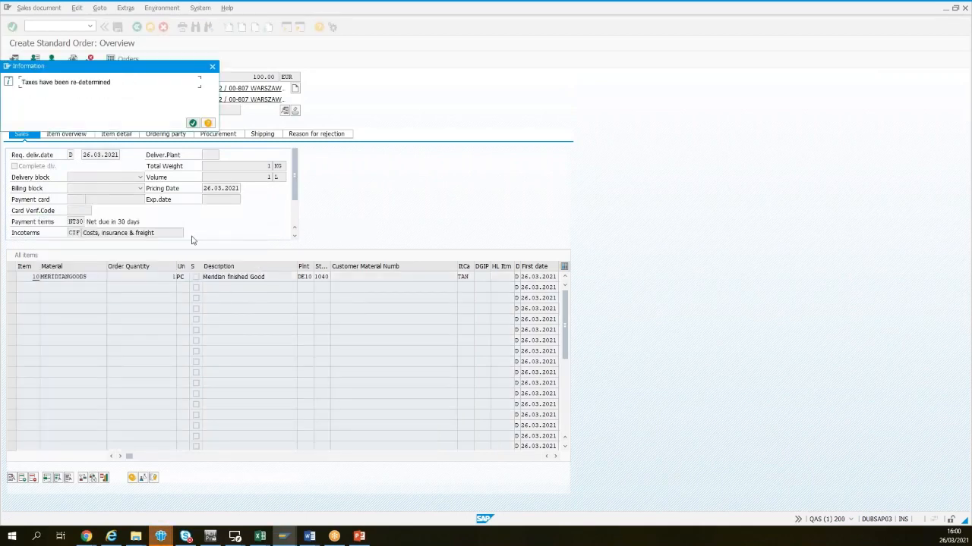
pyautogui.click(192, 123)
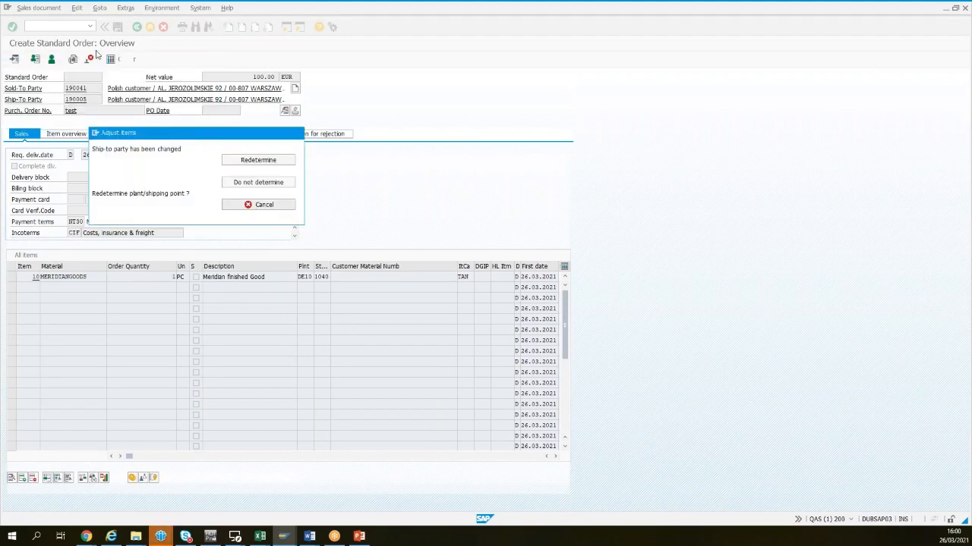
pyautogui.press('Return')
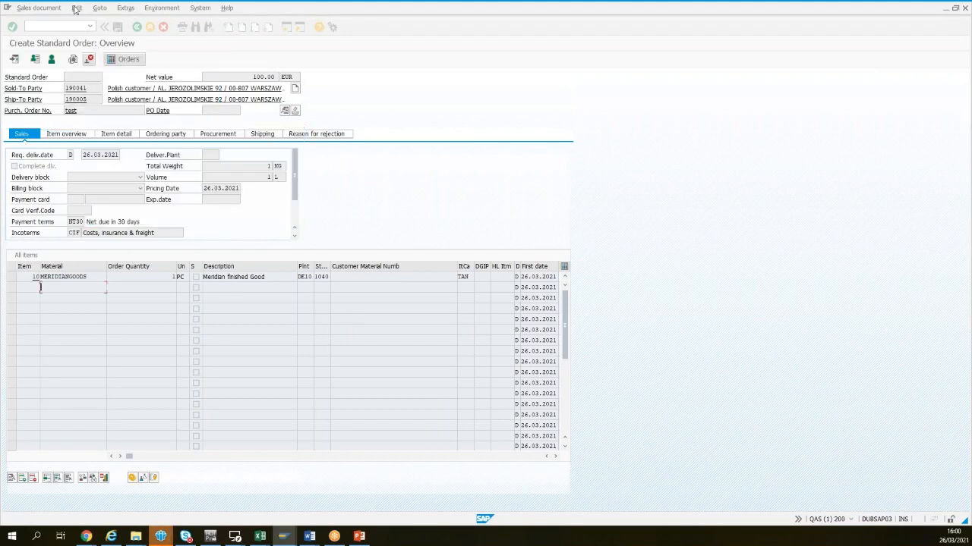
# Check the order's incompletion log for missing data, and return to the order overview.
pyautogui.click(76, 10)
pyautogui.click(107, 129)
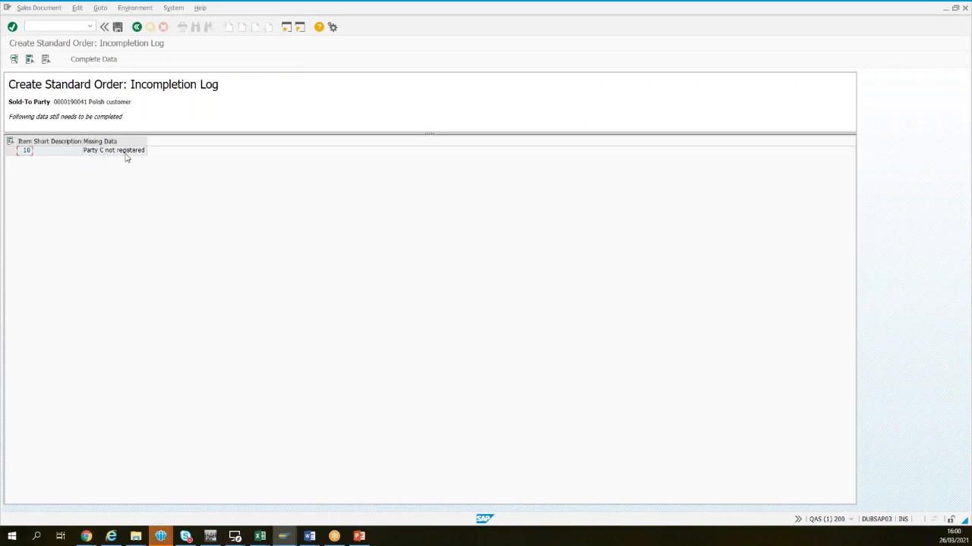
pyautogui.click(137, 27)
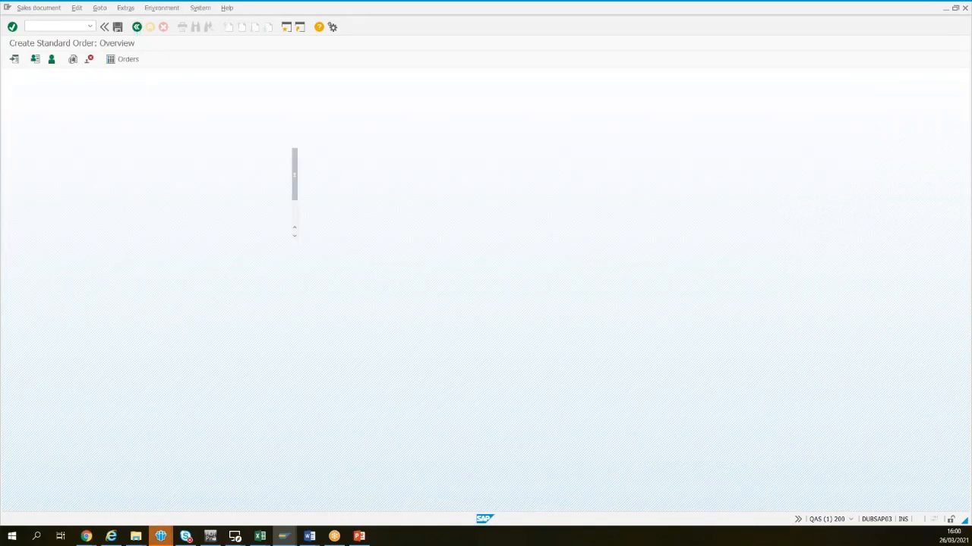
# Reset the ship-to party to the Polish sold-to customer, acknowledge the route and tax messages, and cancel the plant redetermination.
pyautogui.doubleClick(93, 99)
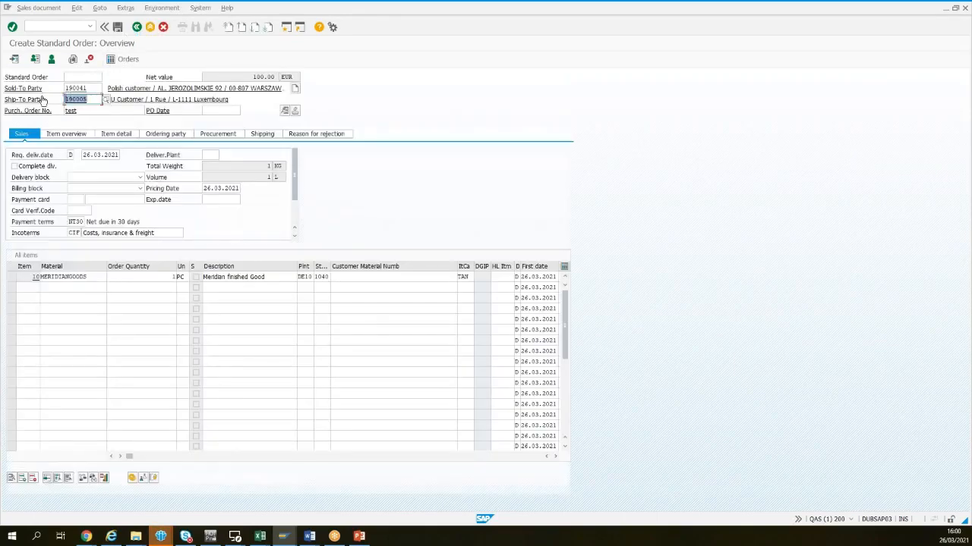
pyautogui.press('BackSpace')
pyautogui.moveTo(90, 89); pyautogui.dragTo(60, 90)
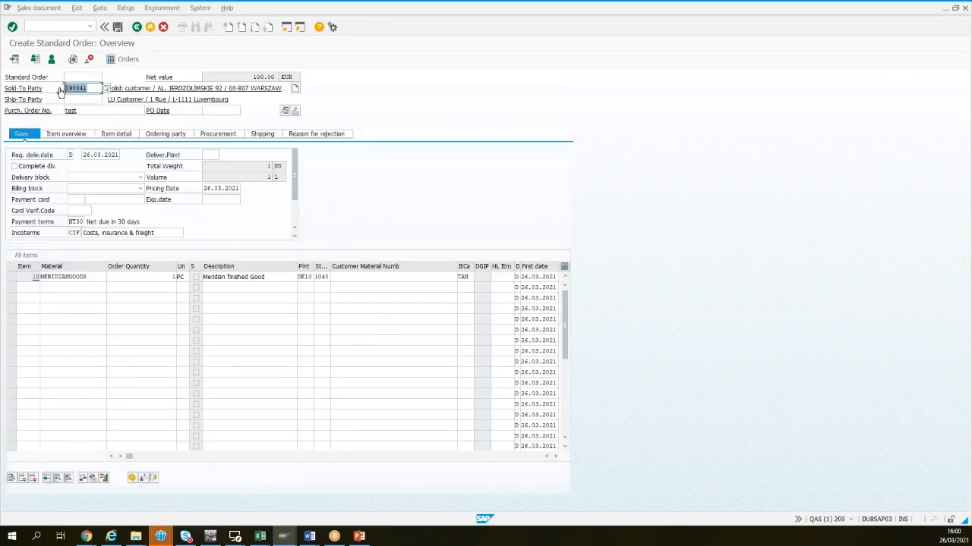
pyautogui.hotkey('ctrl', 'c')
pyautogui.click(84, 100)
pyautogui.hotkey('ctrl', 'v')
pyautogui.press('Return')
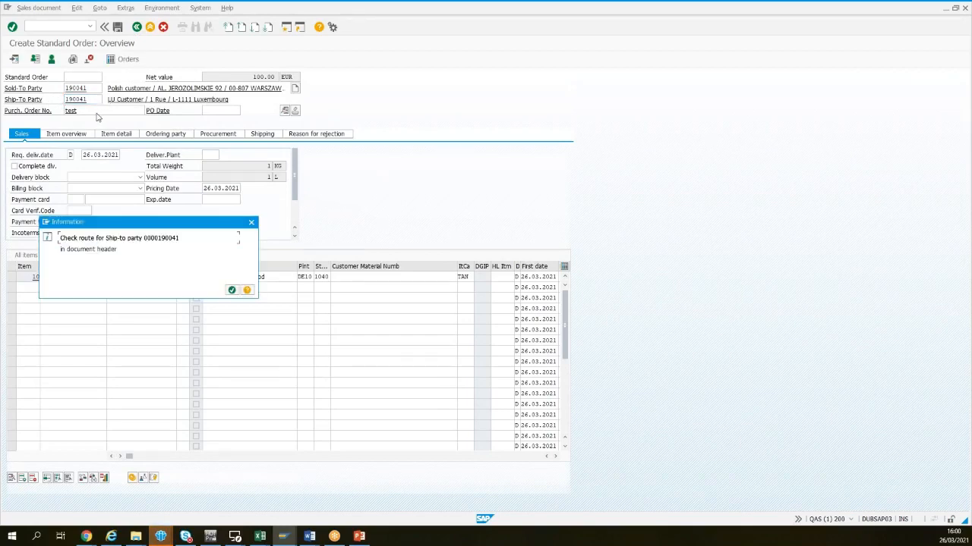
pyautogui.click(232, 290)
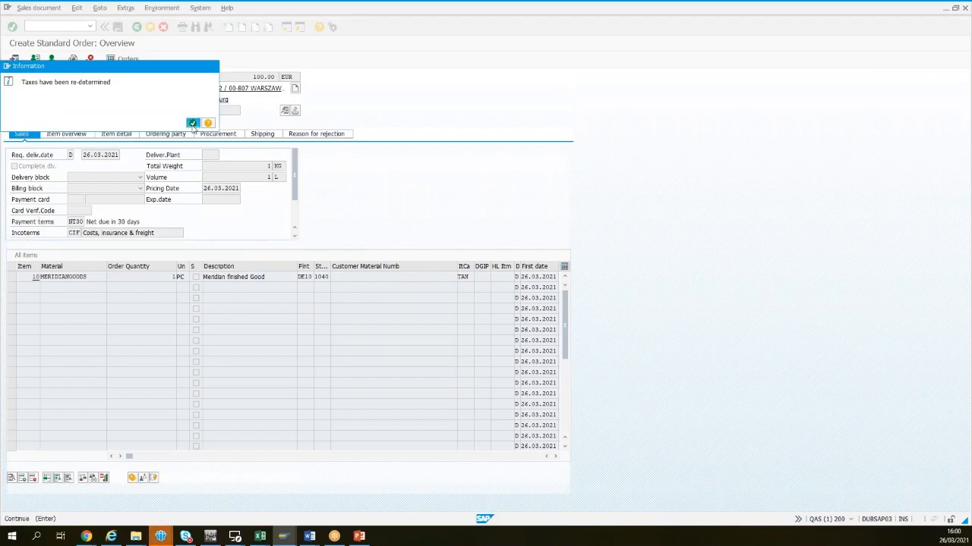
pyautogui.press('Return')
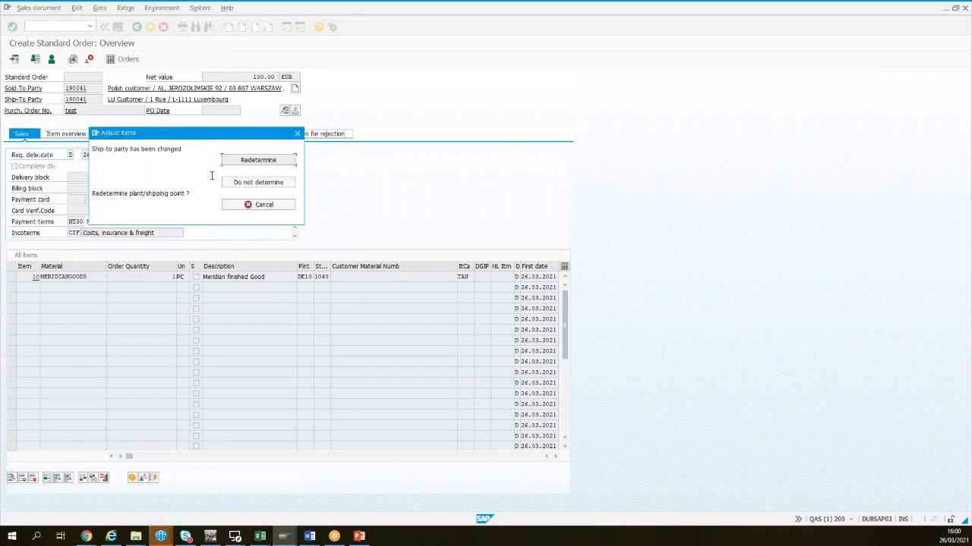
pyautogui.click(274, 207)
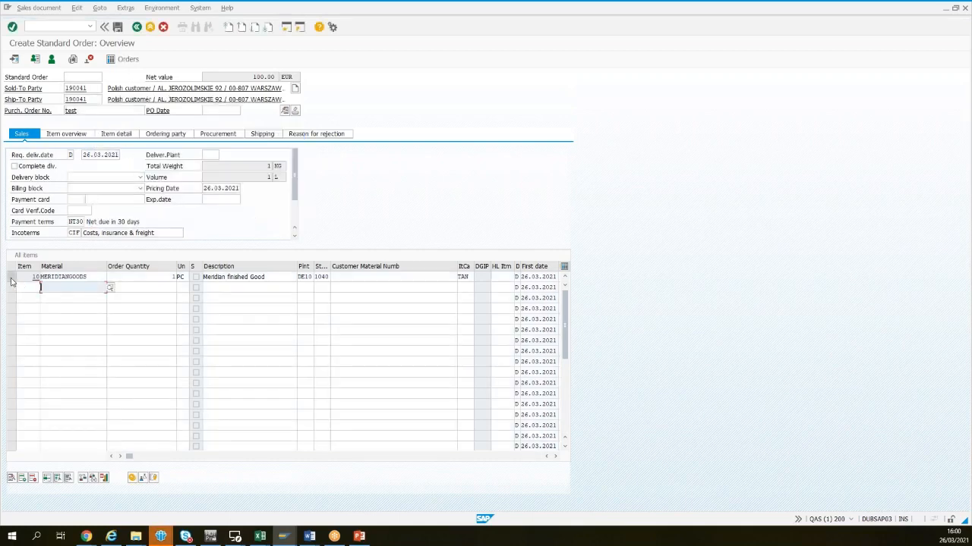
# Check the order for missing data again with the MERIDIANGOODS item selected.
pyautogui.click(100, 9)
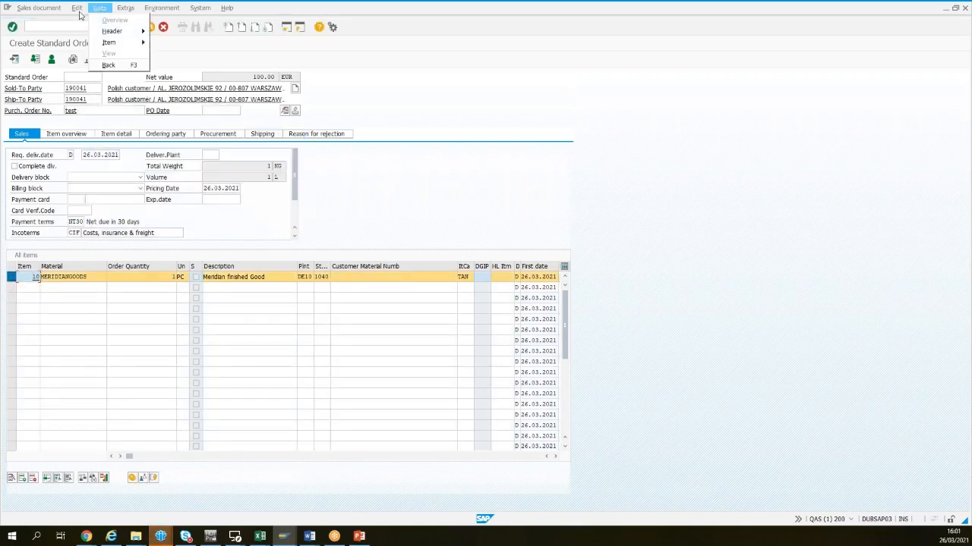
pyautogui.moveTo(79, 10)
pyautogui.click(97, 132)
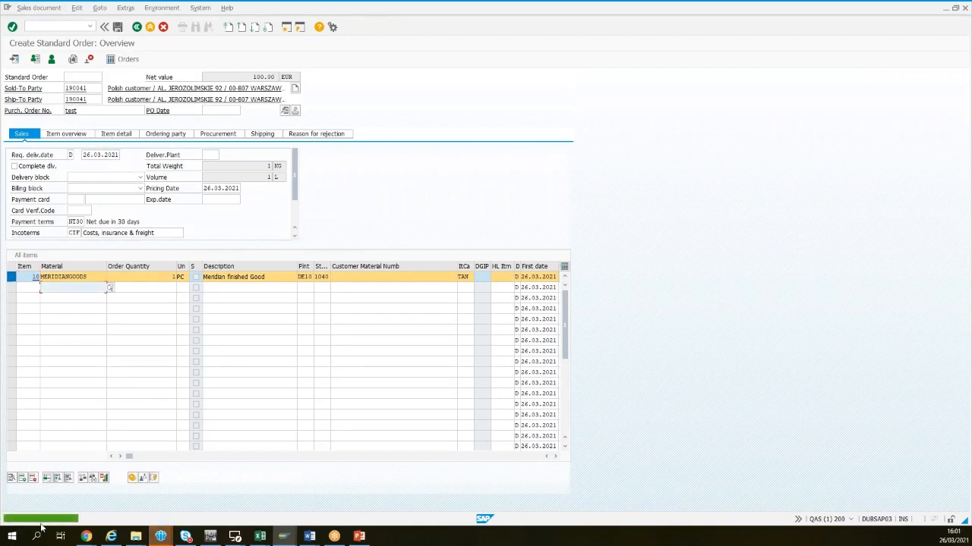
# Save the sales order and create its outbound delivery with a picked quantity of 1, posting the goods issue.
pyautogui.click(38, 7)
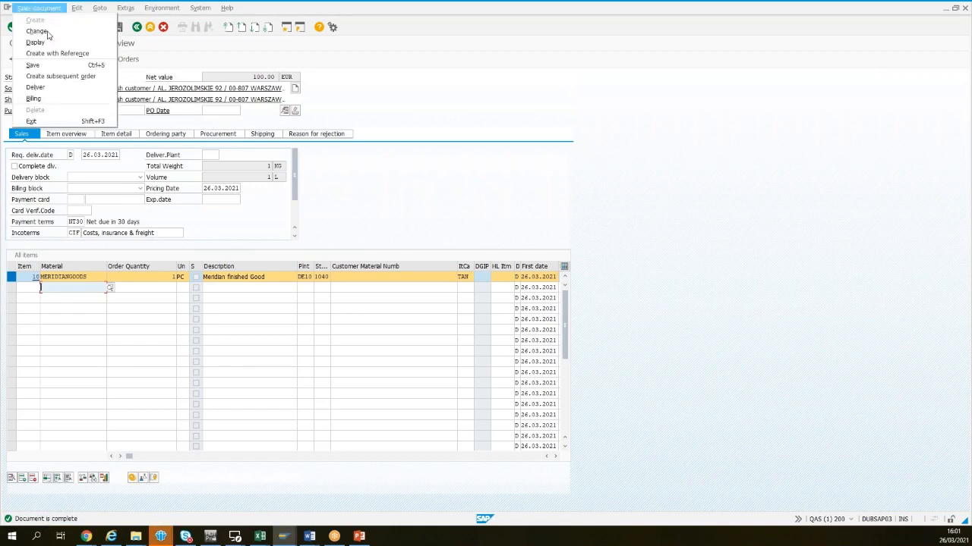
pyautogui.click(38, 90)
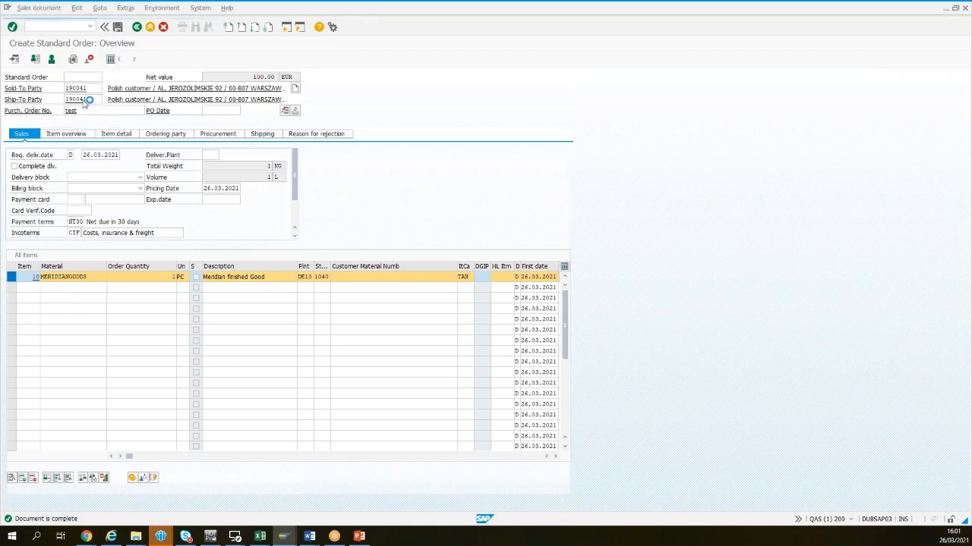
pyautogui.click(228, 188)
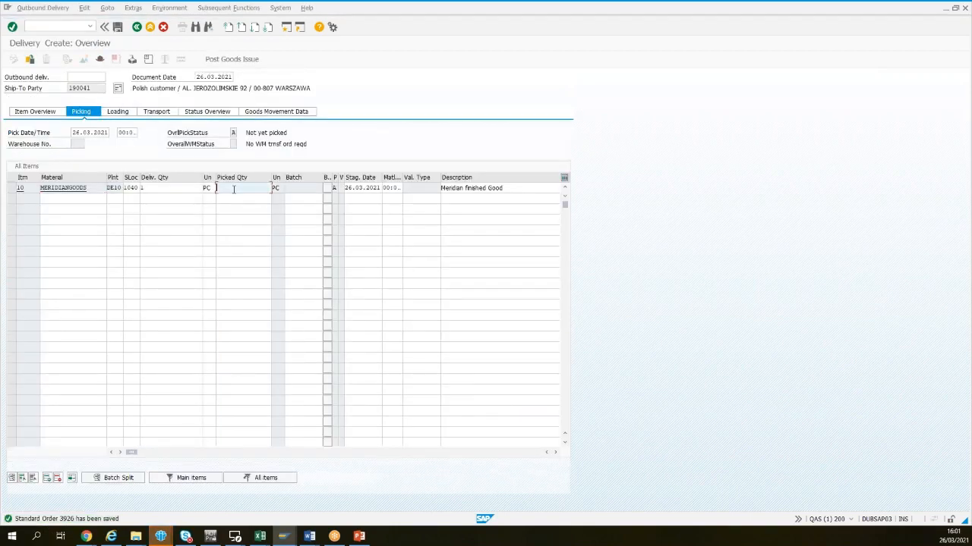
pyautogui.write('1')
pyautogui.press('Down')
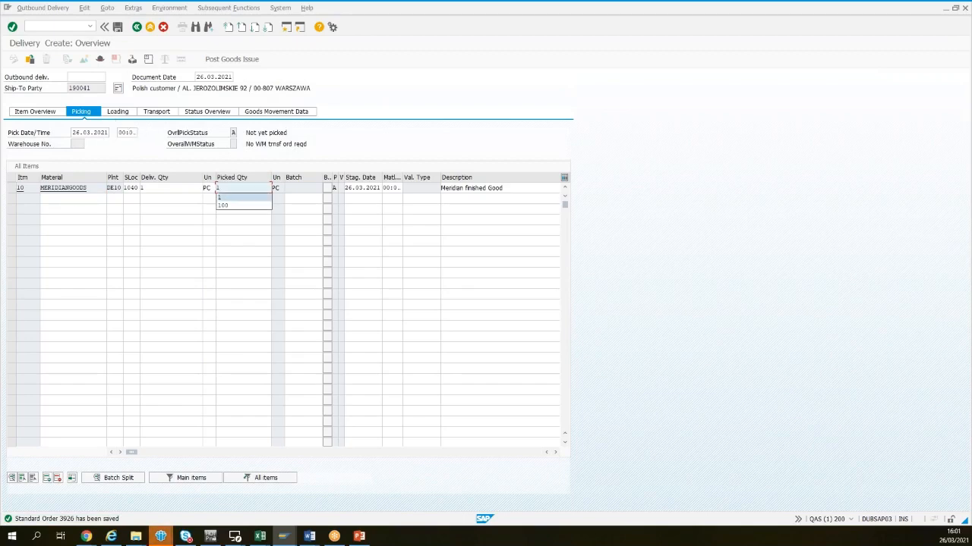
pyautogui.click(240, 59)
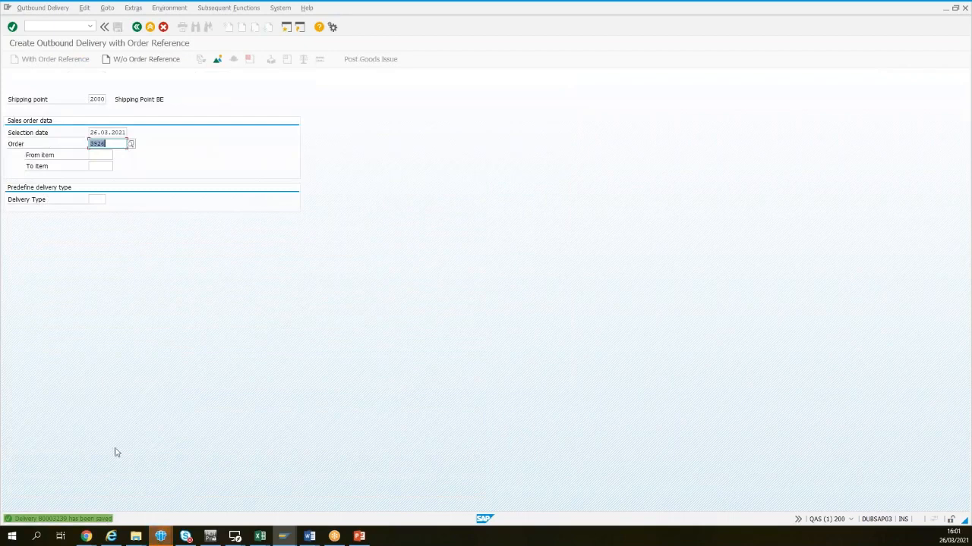
# Run transaction VF01 and create the F2 customer invoice for the new delivery.
pyautogui.click(149, 27)
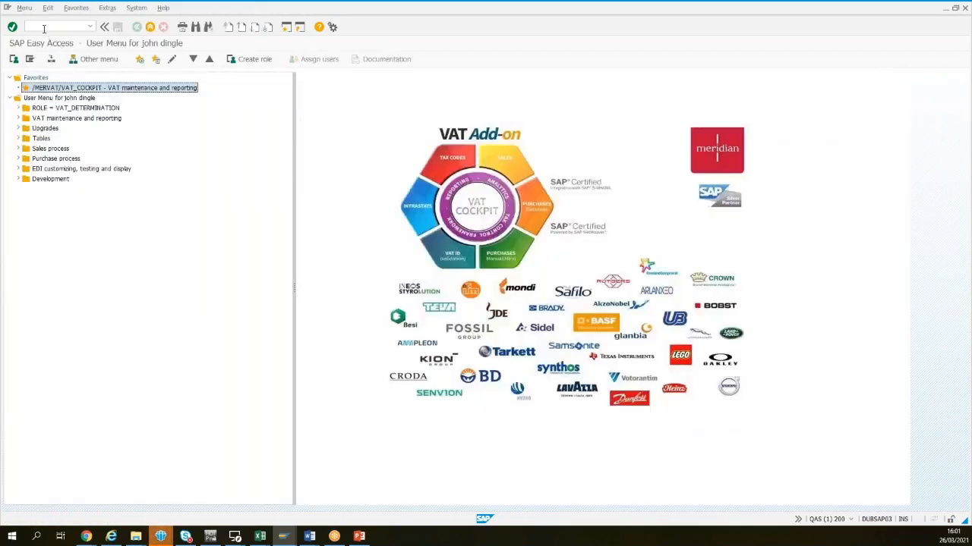
pyautogui.click(48, 26)
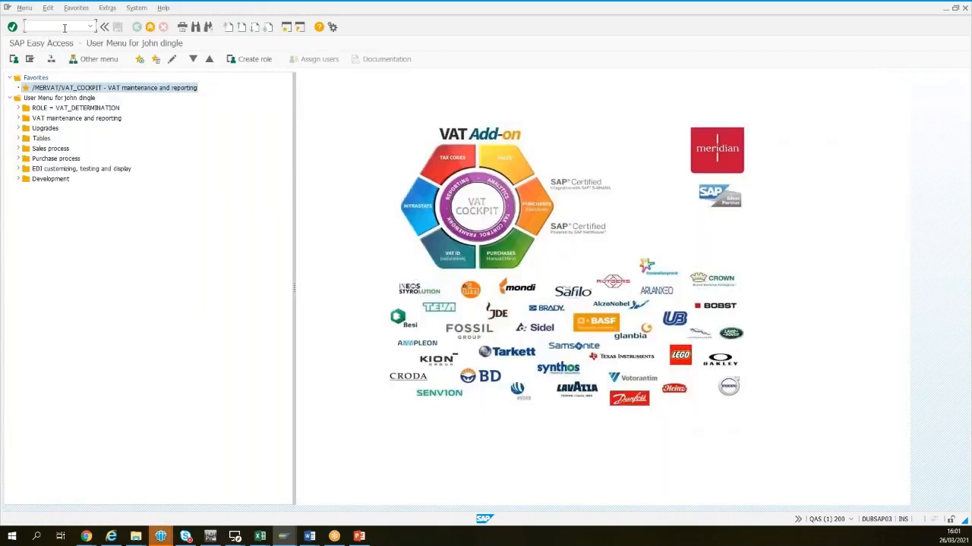
pyautogui.write('vf01')
pyautogui.press('Return')
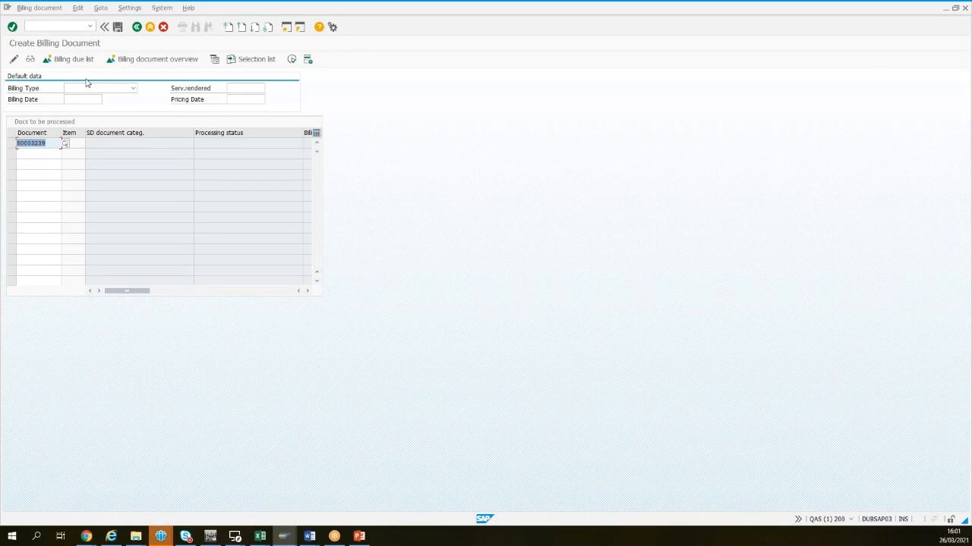
pyautogui.press('Return')
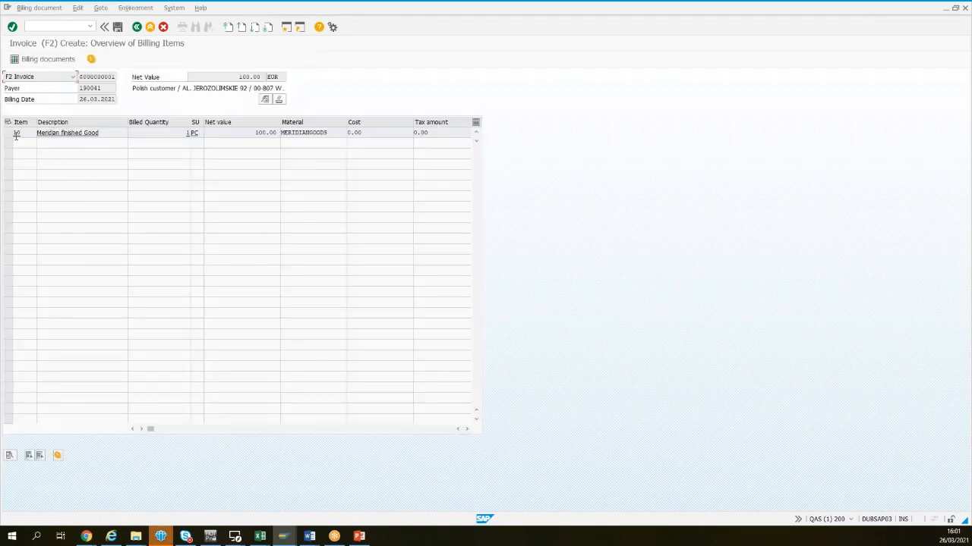
# Inspect the condition record behind item 10's Meridian Output Tax (ZWST), and save the F2 invoice.
pyautogui.click(7, 133)
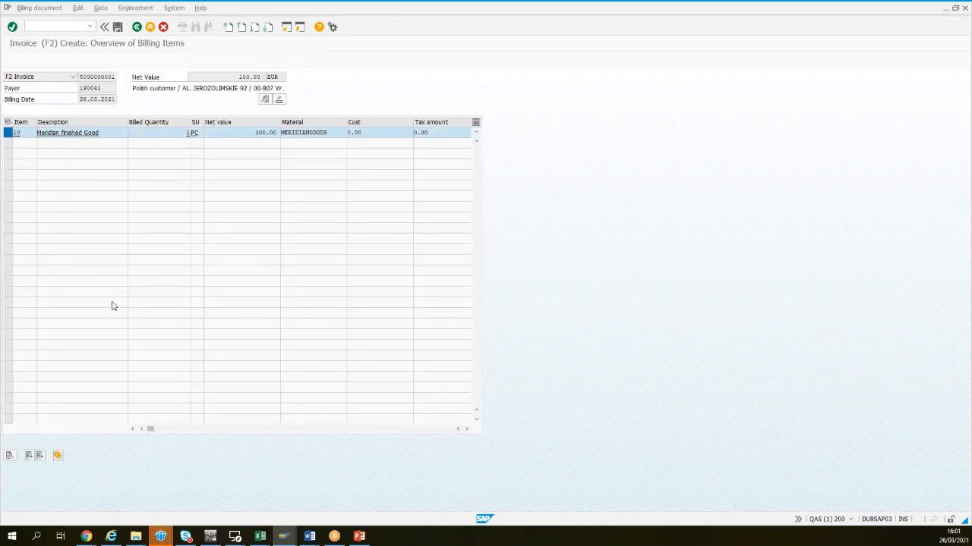
pyautogui.click(15, 284)
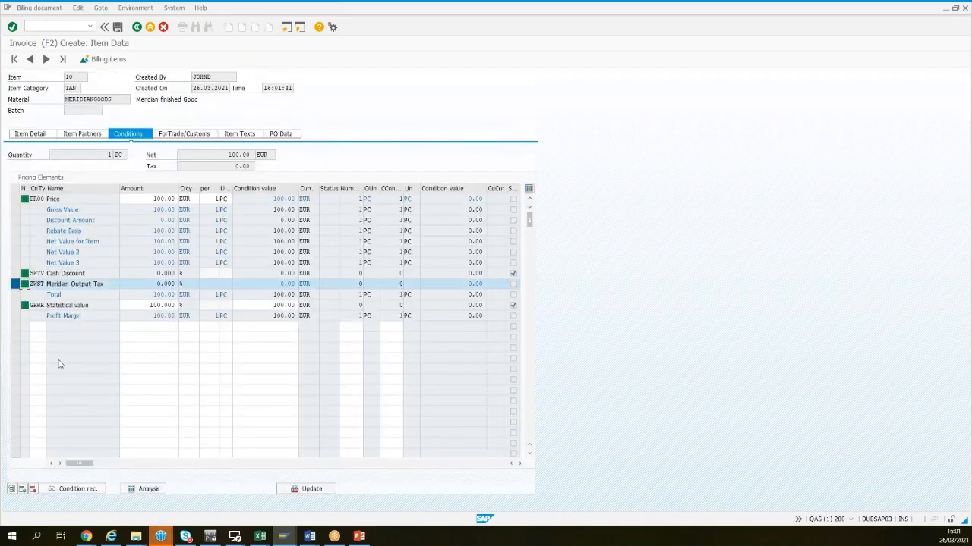
pyautogui.click(88, 492)
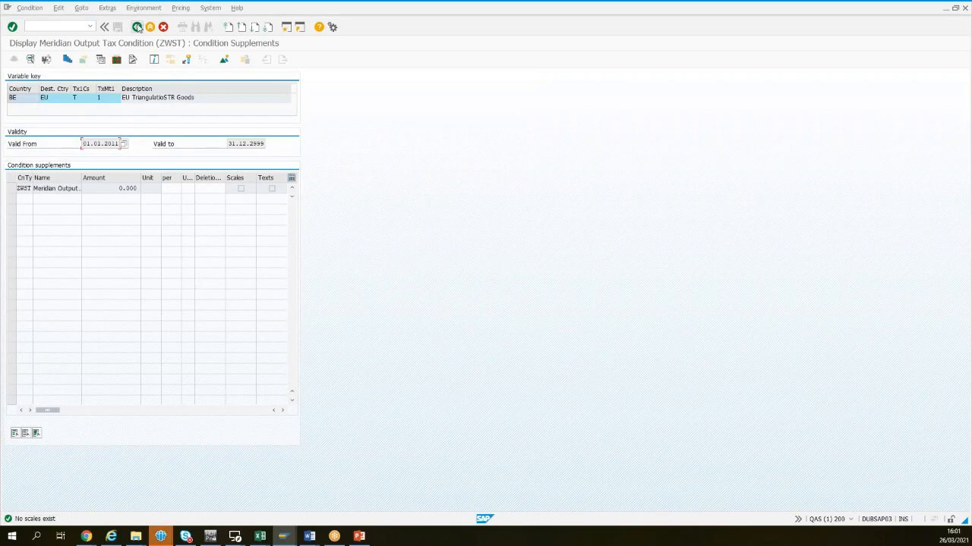
pyautogui.click(138, 27)
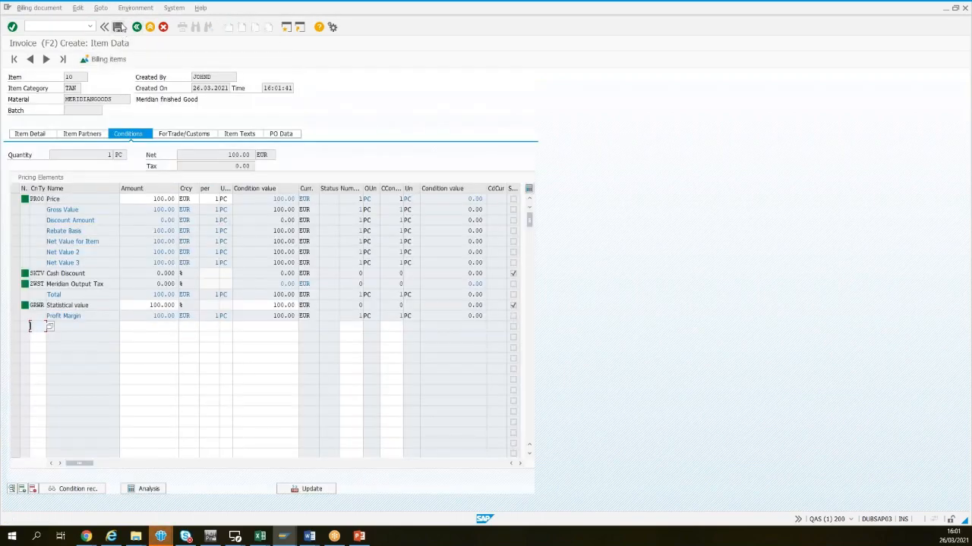
pyautogui.click(118, 27)
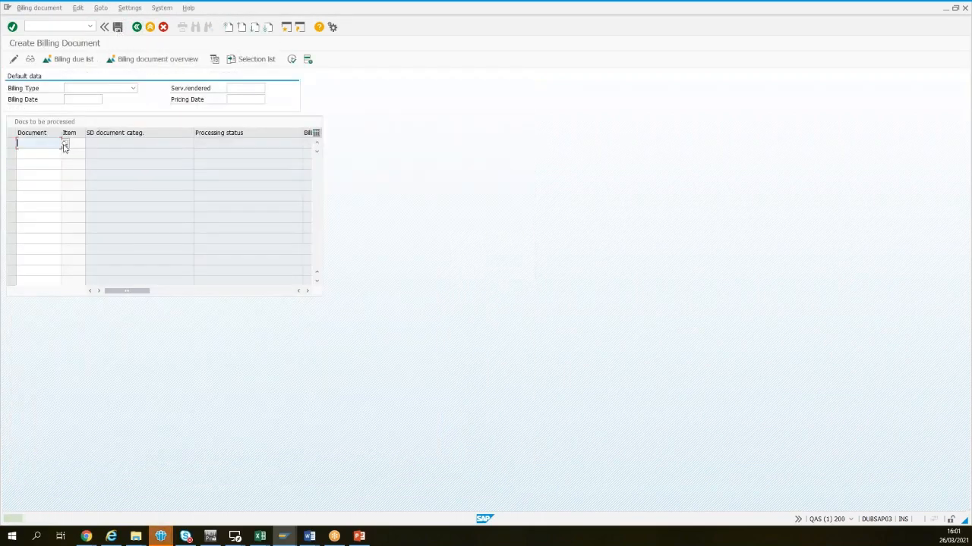
# Create the intercompany billing document for the same delivery, and consult the triangular flow slide in PowerPoint before moving it aside.
pyautogui.press('Return')
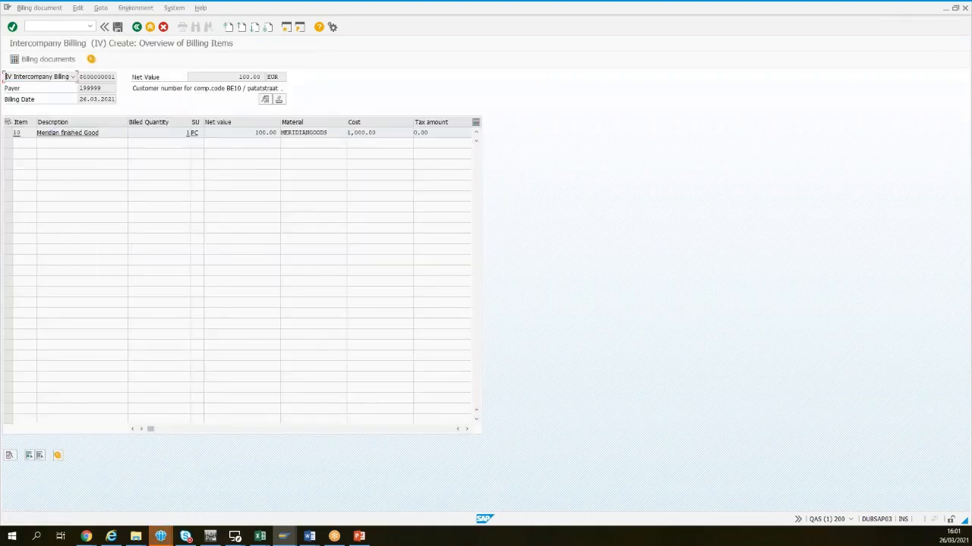
pyautogui.click(359, 536)
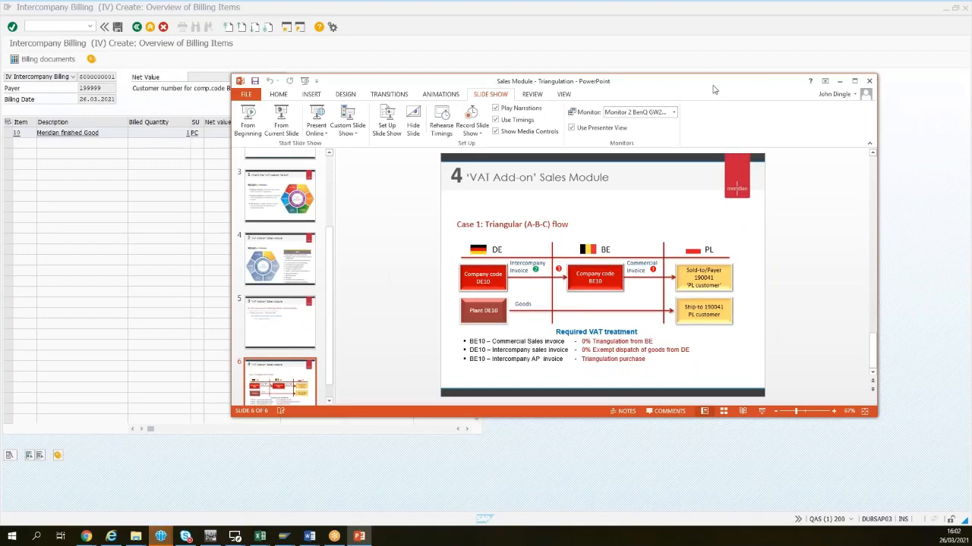
pyautogui.moveTo(713, 85); pyautogui.dragTo(971, 227)
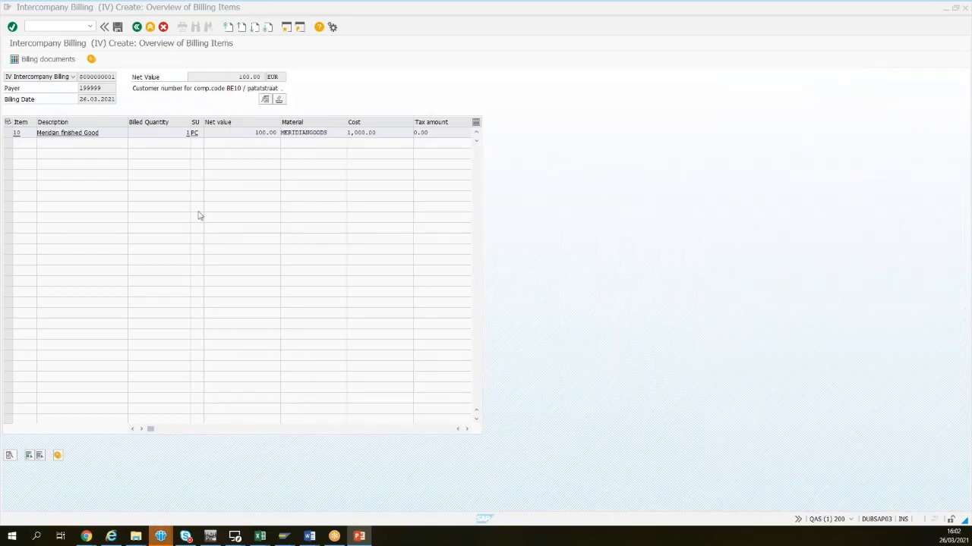
# Inspect the condition record behind the intercompany item's Meridian Output Tax (ZWST), and save the intercompany billing document.
pyautogui.click(8, 133)
pyautogui.click(58, 457)
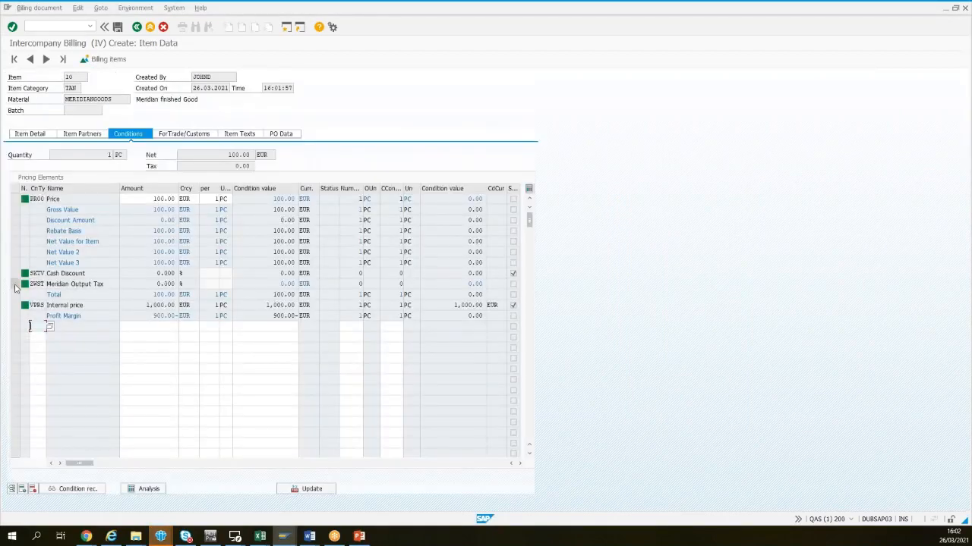
pyautogui.click(15, 284)
pyautogui.click(73, 489)
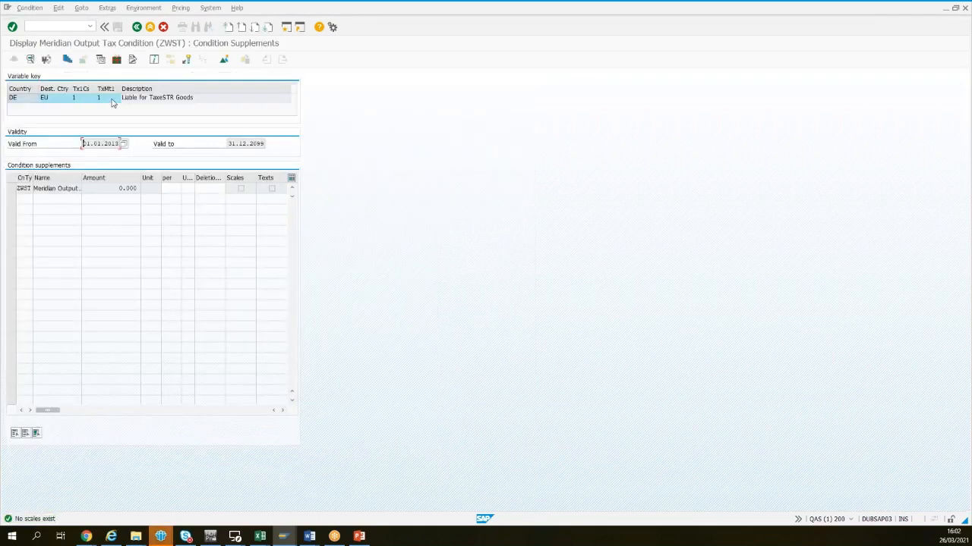
pyautogui.click(137, 27)
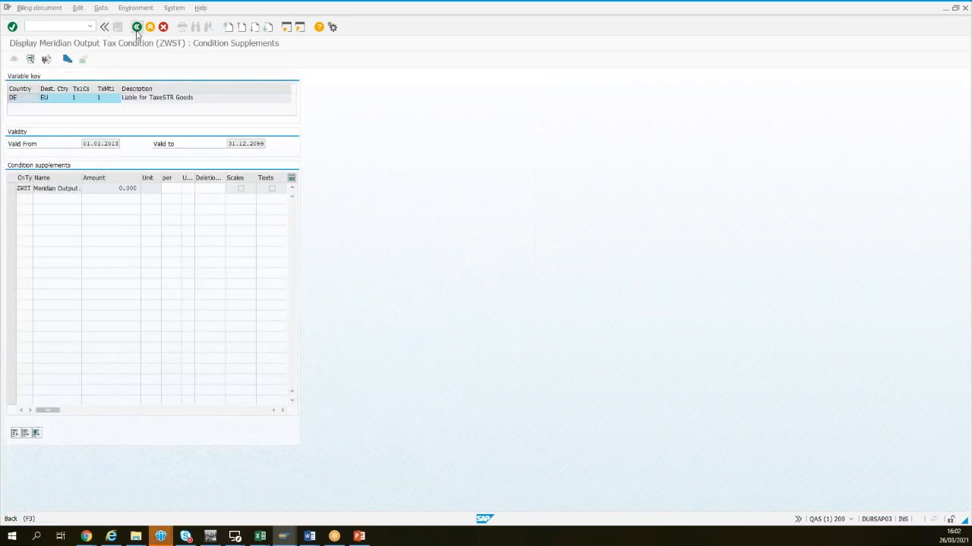
pyautogui.click(118, 28)
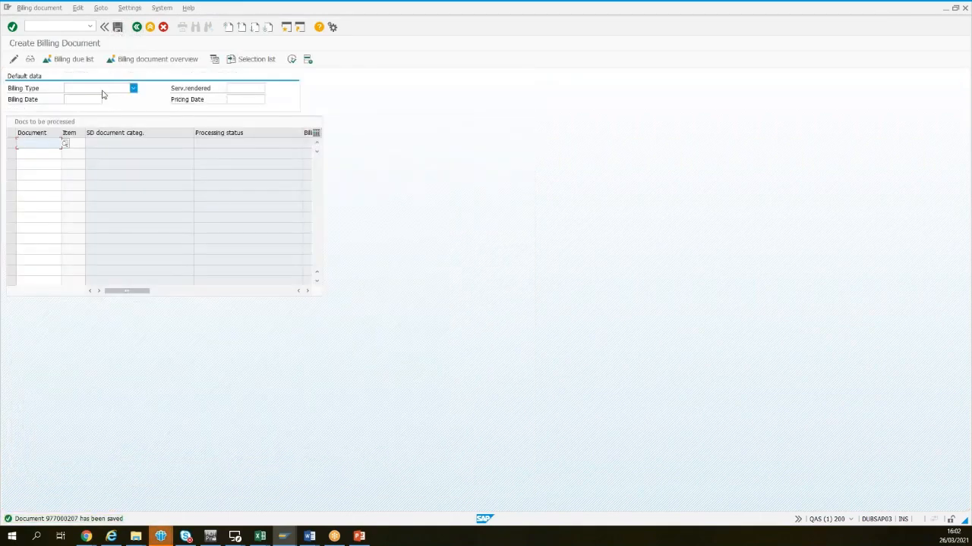
# Leave billing creation and review the Case 1 triangular flow slide in PowerPoint, moving its window aside.
pyautogui.click(149, 31)
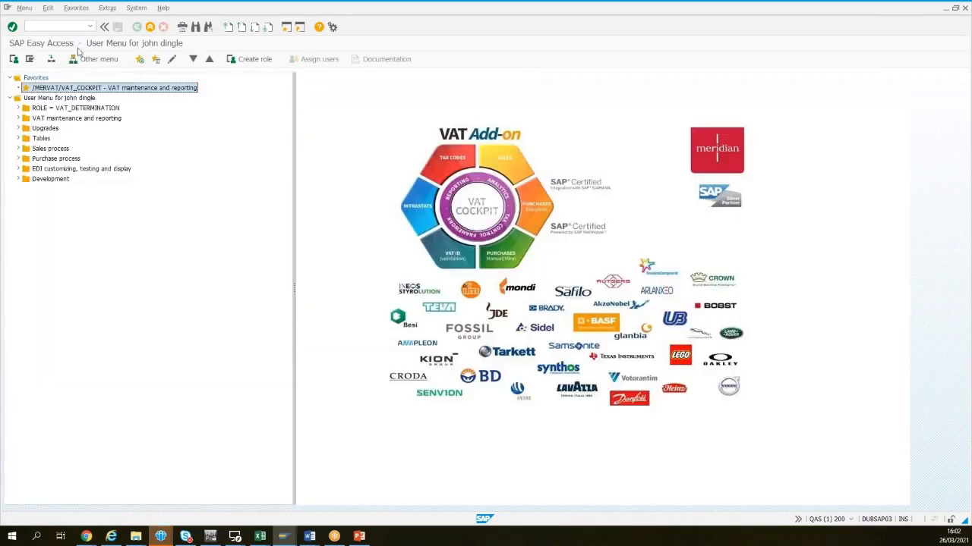
pyautogui.click(45, 27)
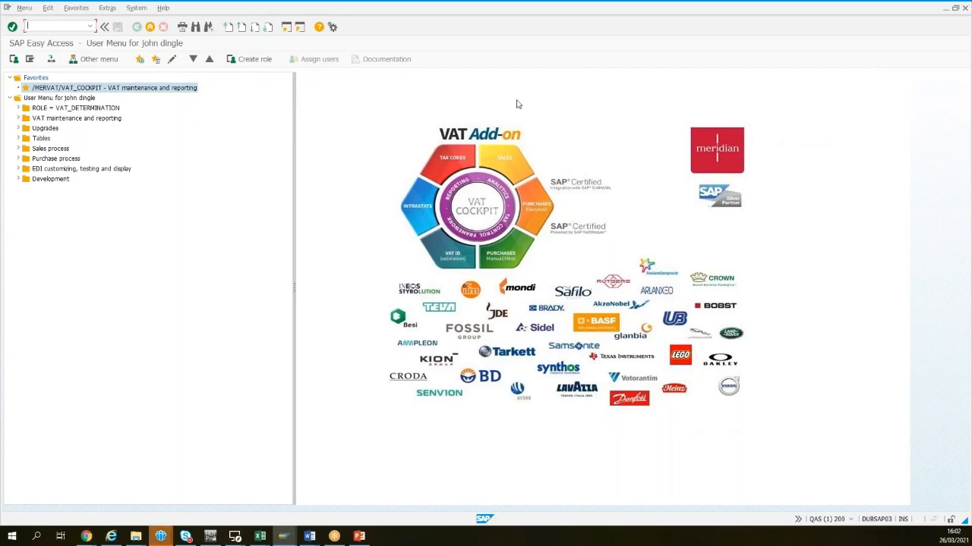
pyautogui.hotkey('alt', 'Tab')
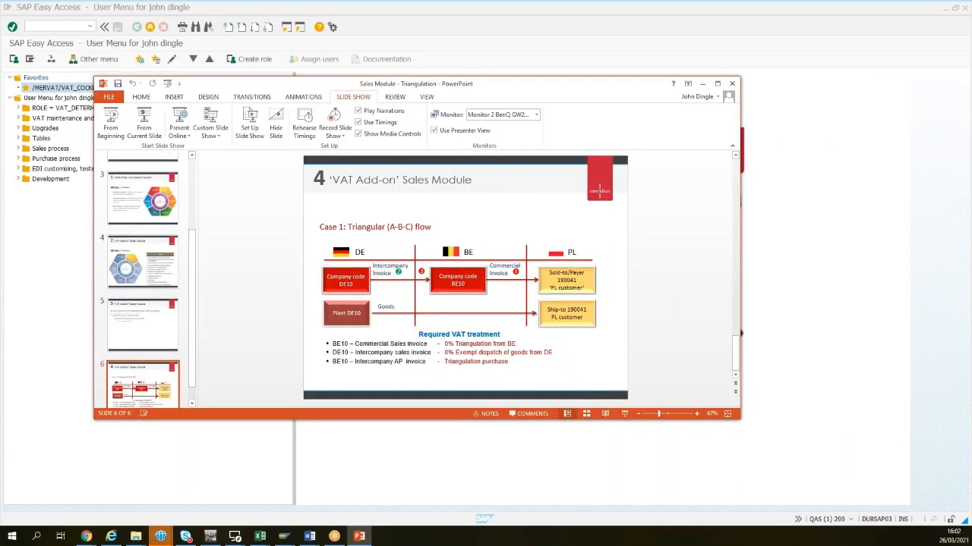
pyautogui.moveTo(564, 88); pyautogui.dragTo(971, 163)
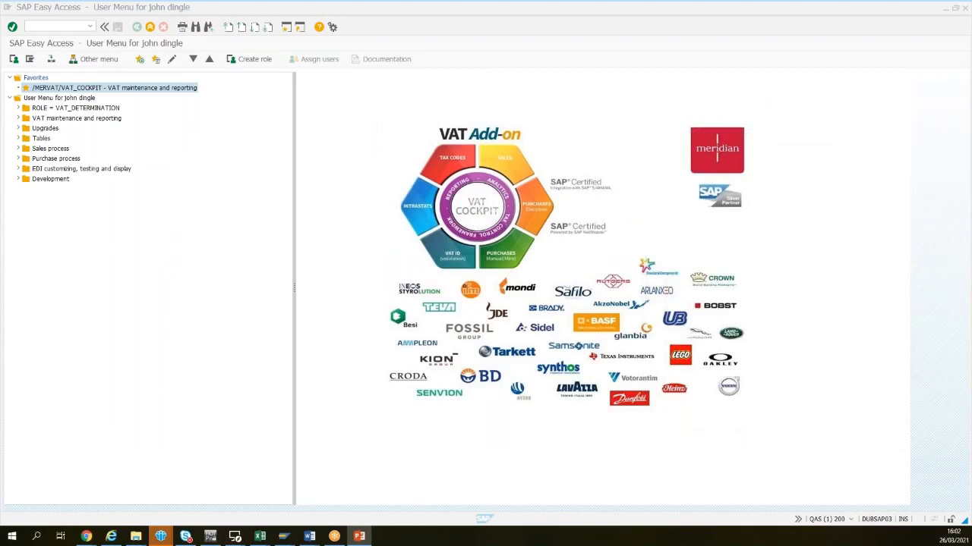
# Run transaction VF03 and display the intercompany billing document just saved.
pyautogui.click(48, 27)
pyautogui.write('vf03')
pyautogui.press('Return')
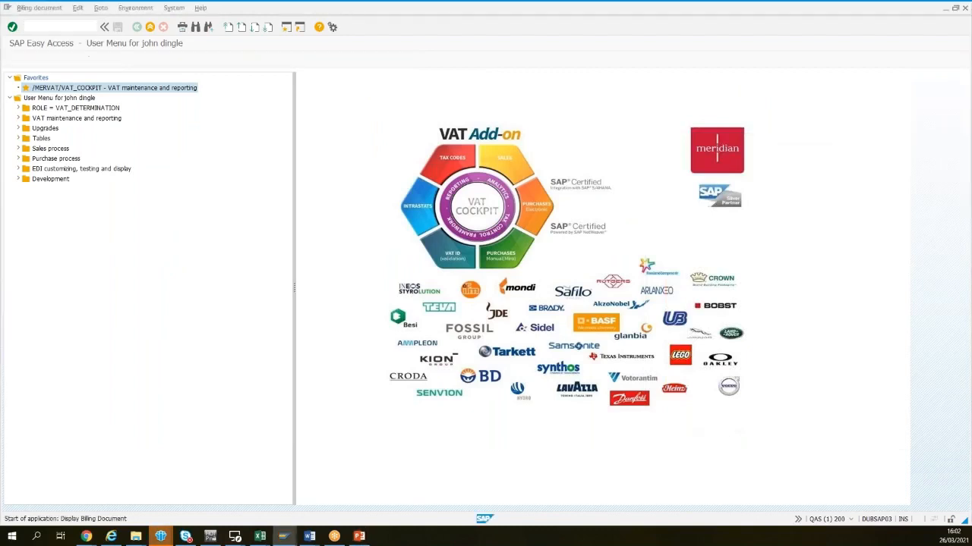
pyautogui.press('Return')
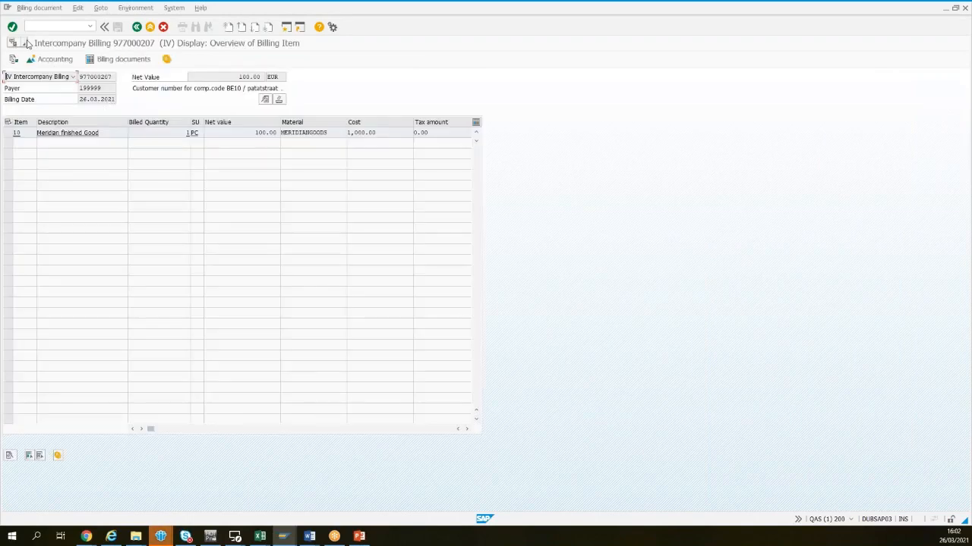
# Look up the intercompany billing document's relationships and display the linked inbound INVOIC IDoc.
pyautogui.click(24, 44)
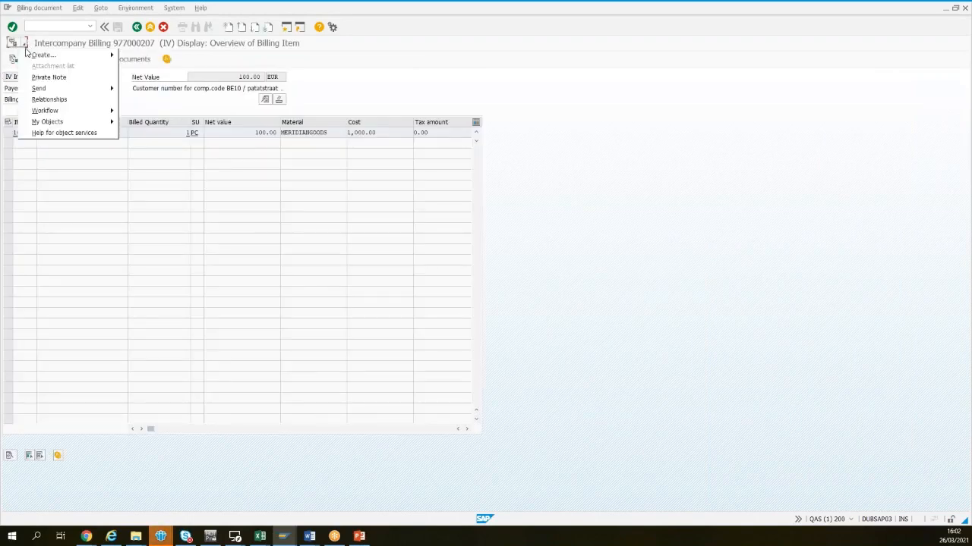
pyautogui.click(57, 102)
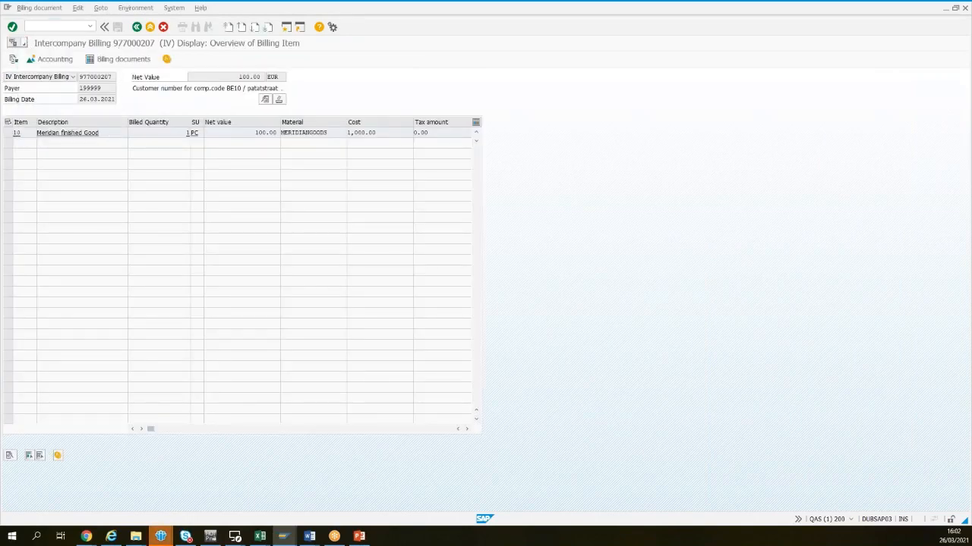
pyautogui.doubleClick(185, 198)
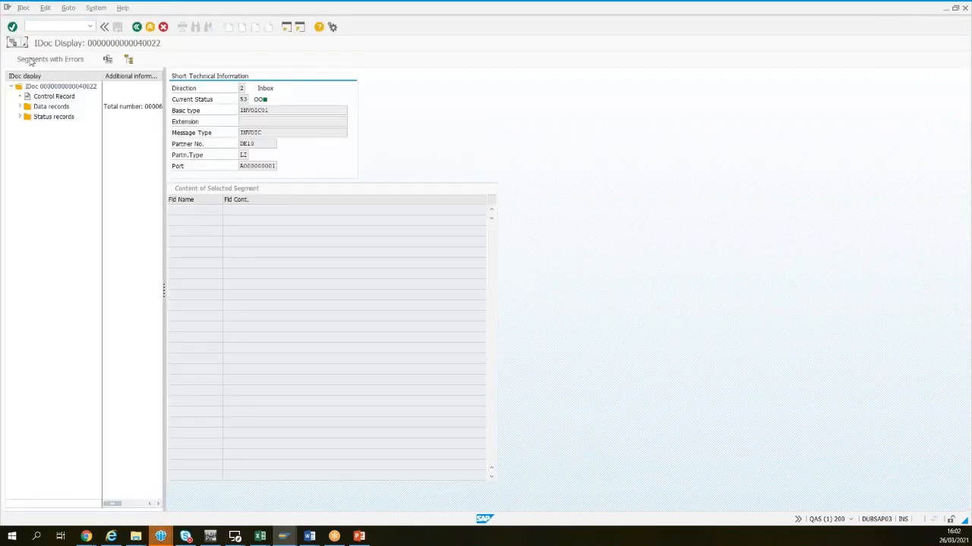
# Open the BE10 accounting document from the IDoc's relationships and display its tax data.
pyautogui.click(24, 44)
pyautogui.click(54, 102)
pyautogui.doubleClick(221, 199)
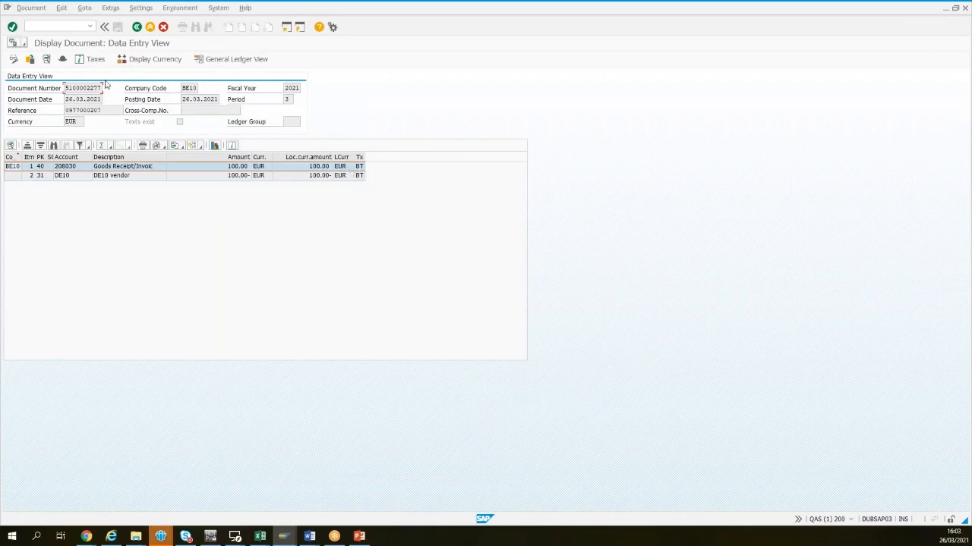
pyautogui.click(96, 60)
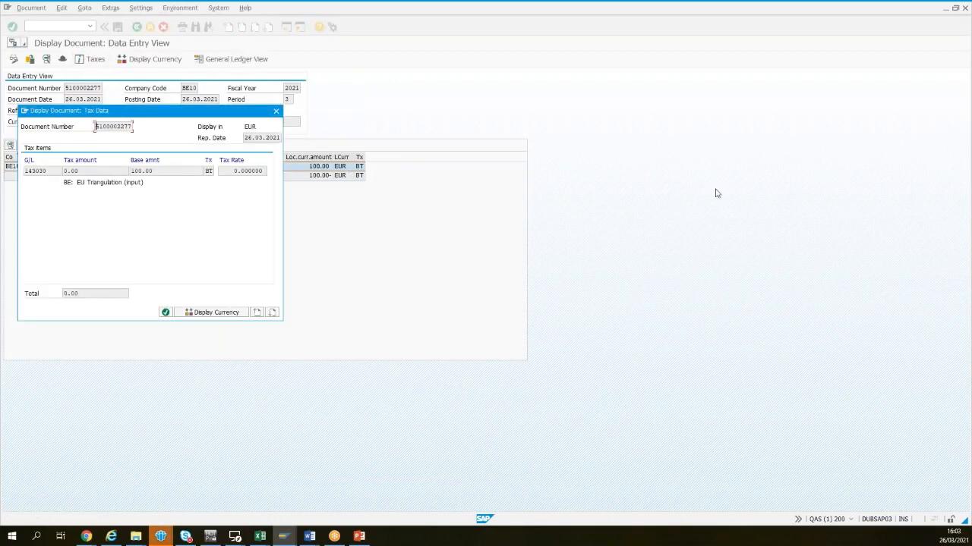
# Switch to the PowerPoint slide show with the Case 1 triangular flow and its required VAT treatment.
pyautogui.click(359, 536)
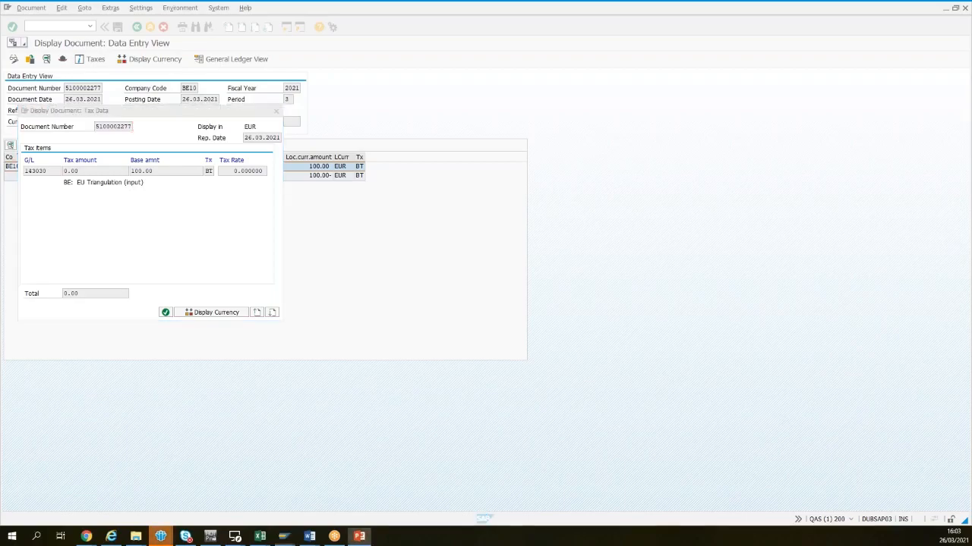
pyautogui.click(419, 488)
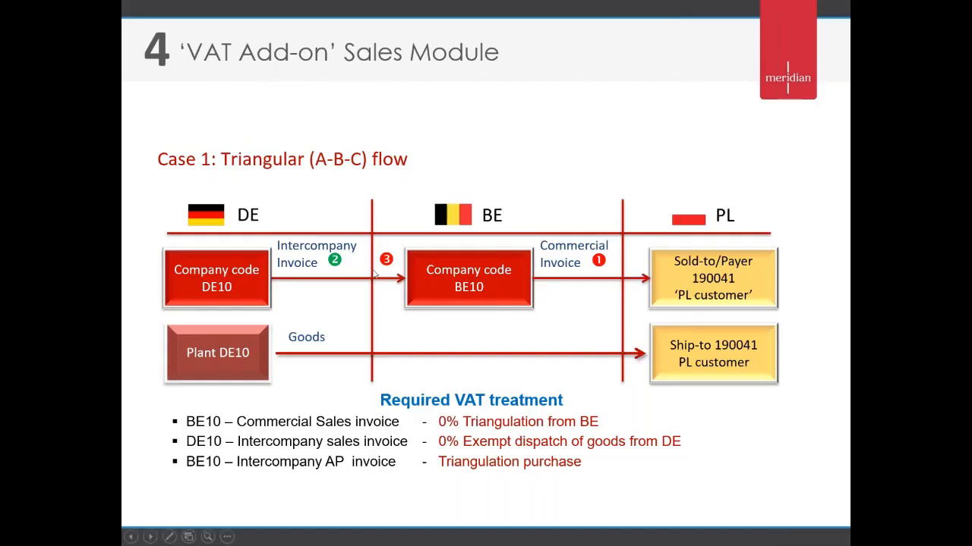